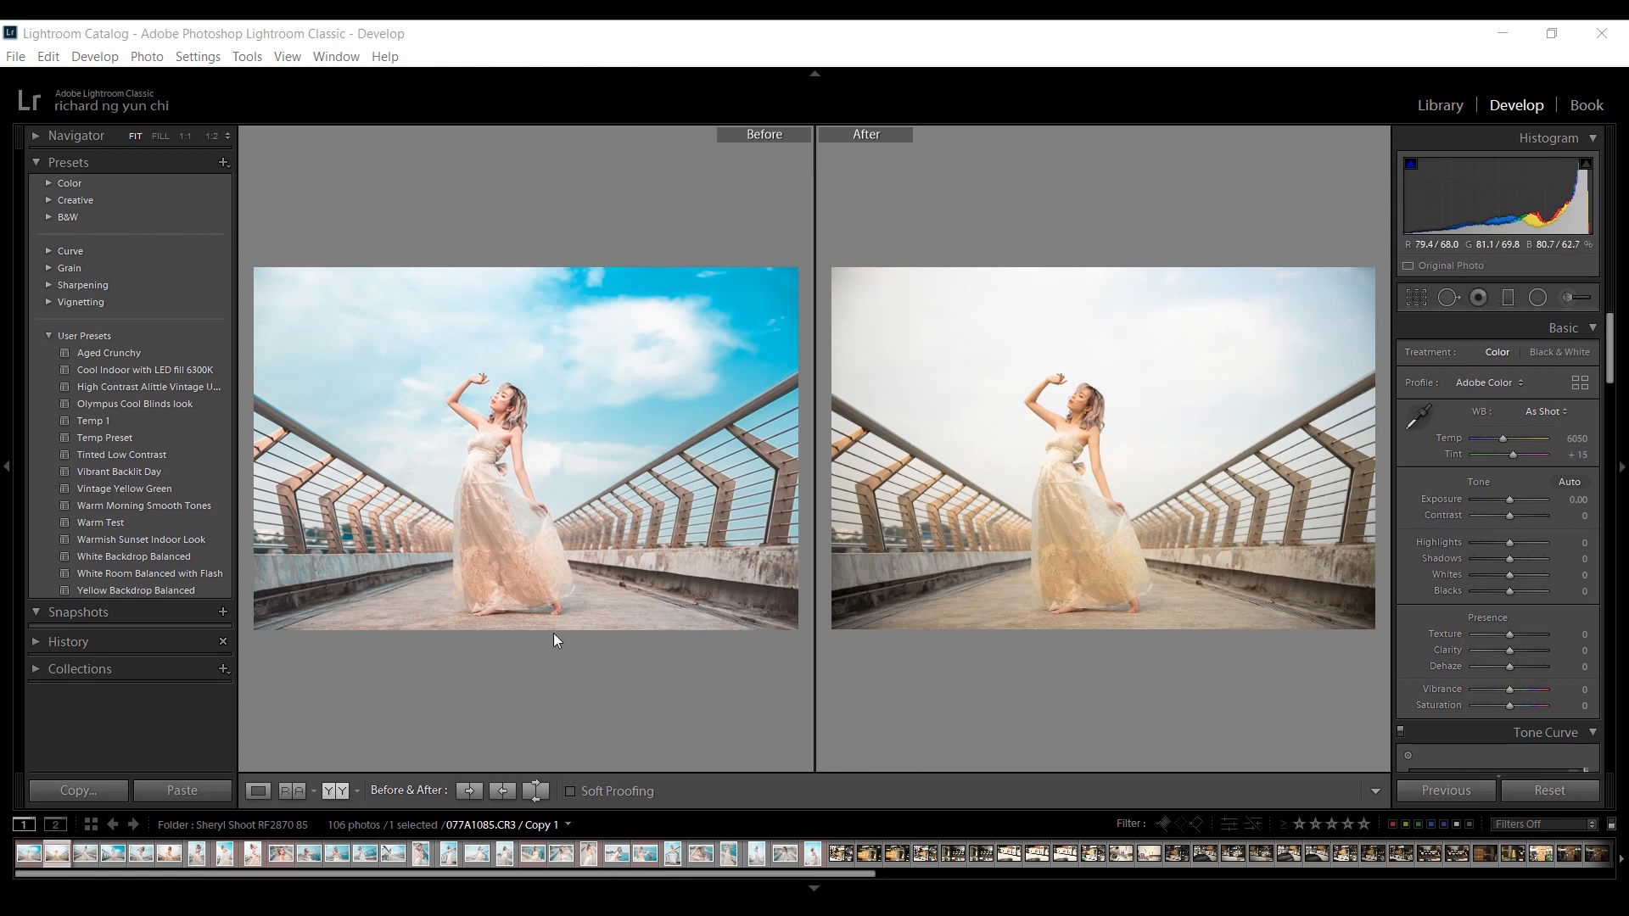
- Show only the edited version of the photo, and set Highlights to -100 and Exposure to -0.24
left_click(257, 791)
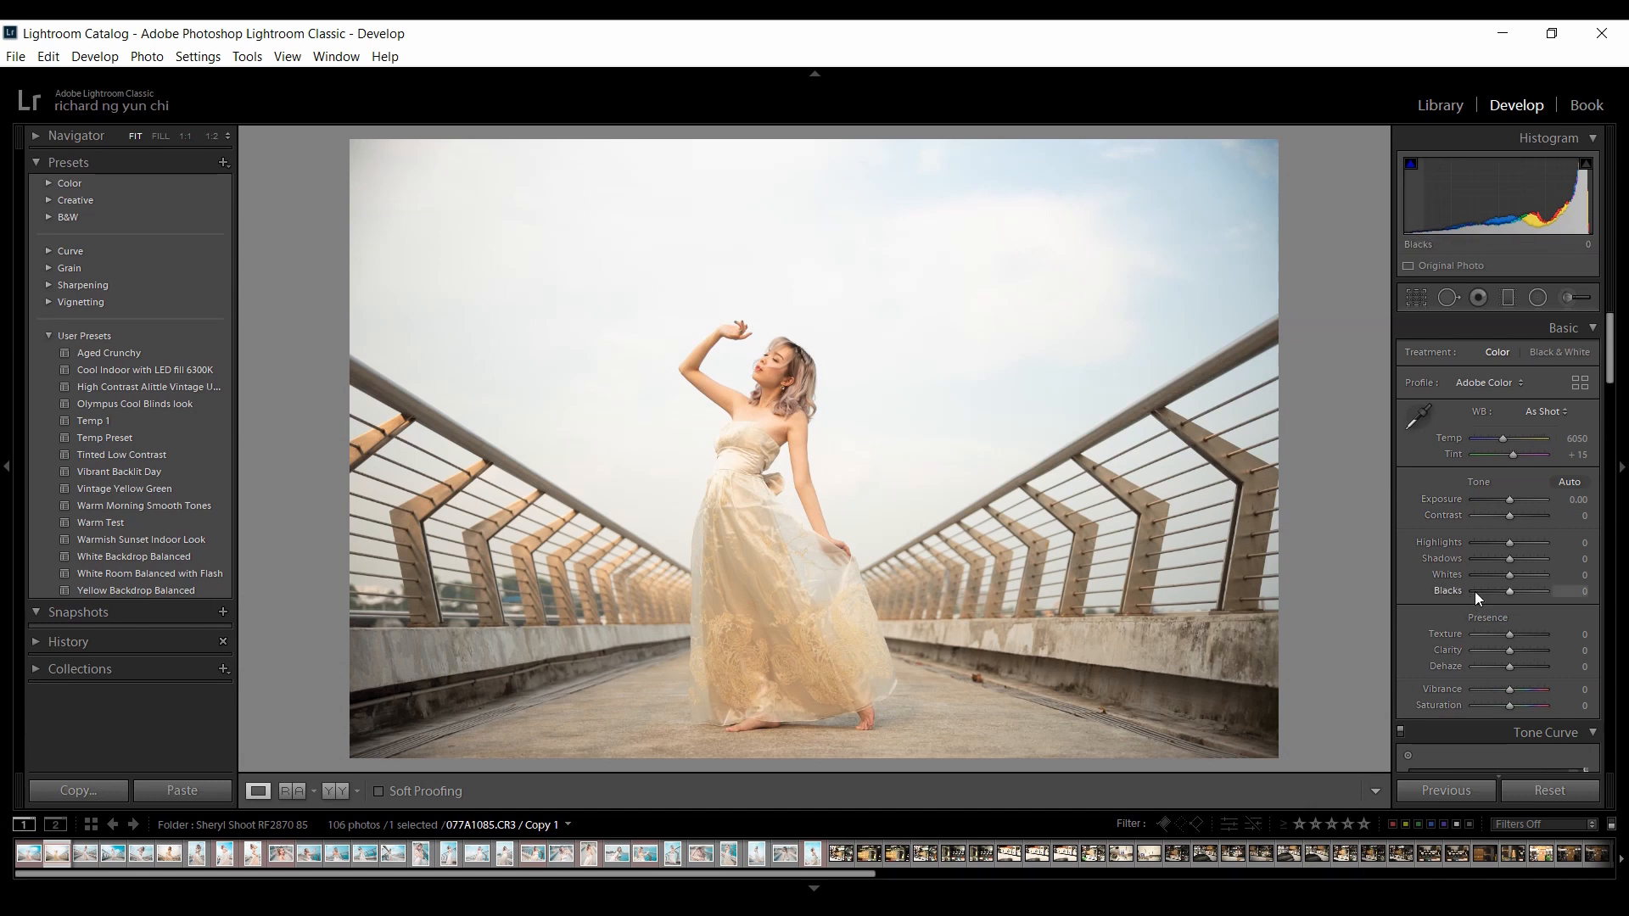
left_click_drag(1508, 543, 1349, 537)
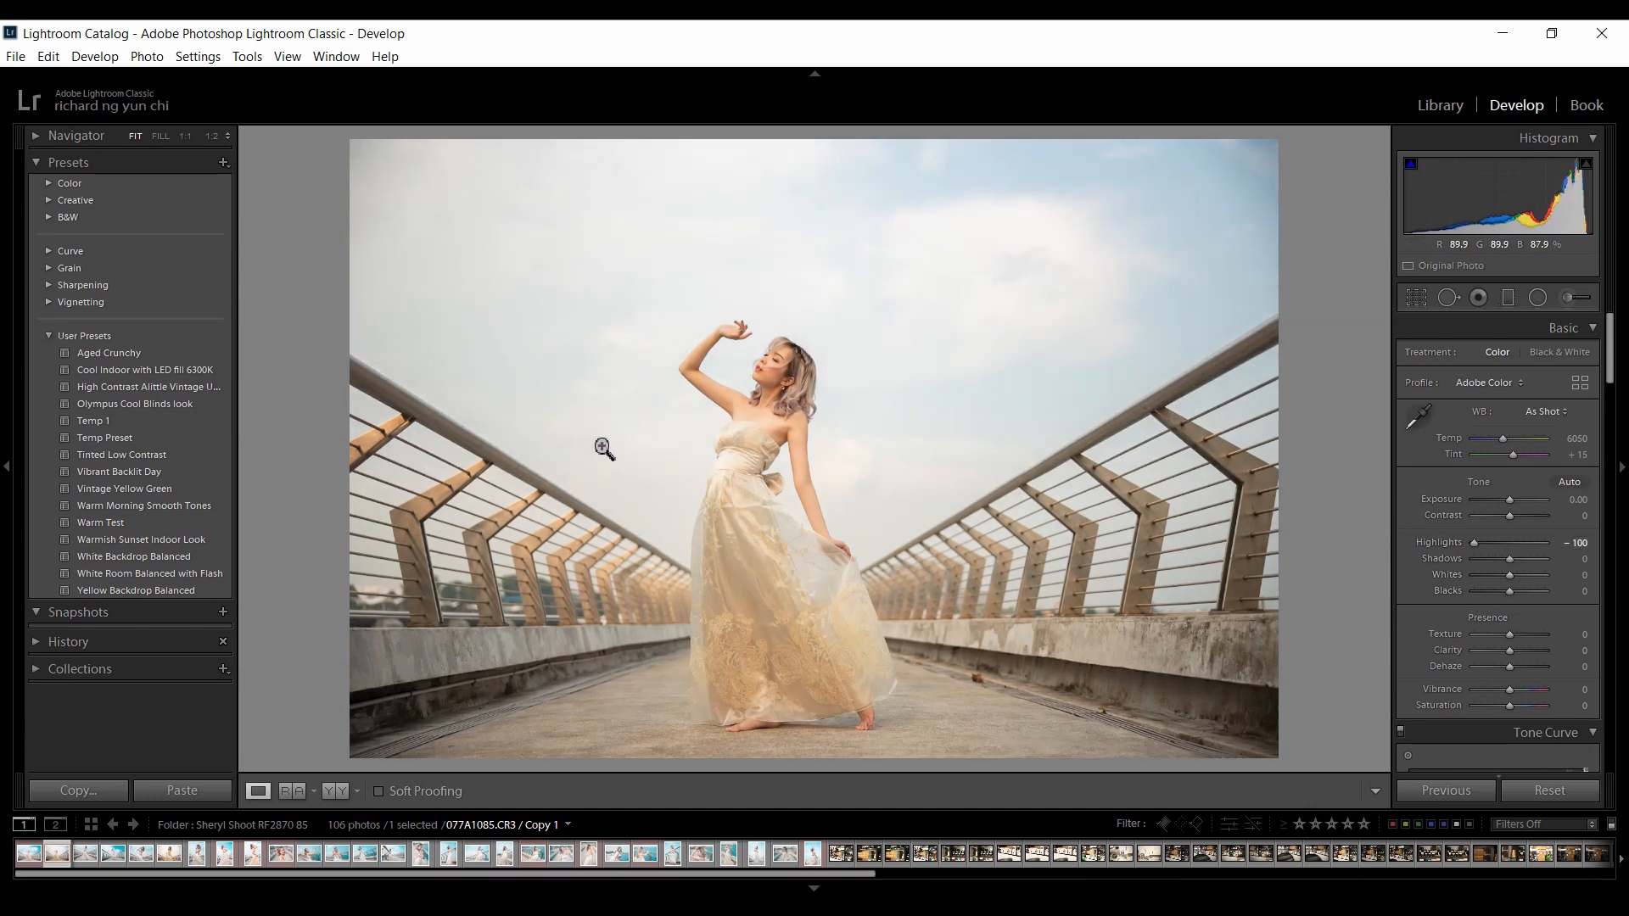
left_click_drag(1512, 497, 1511, 498)
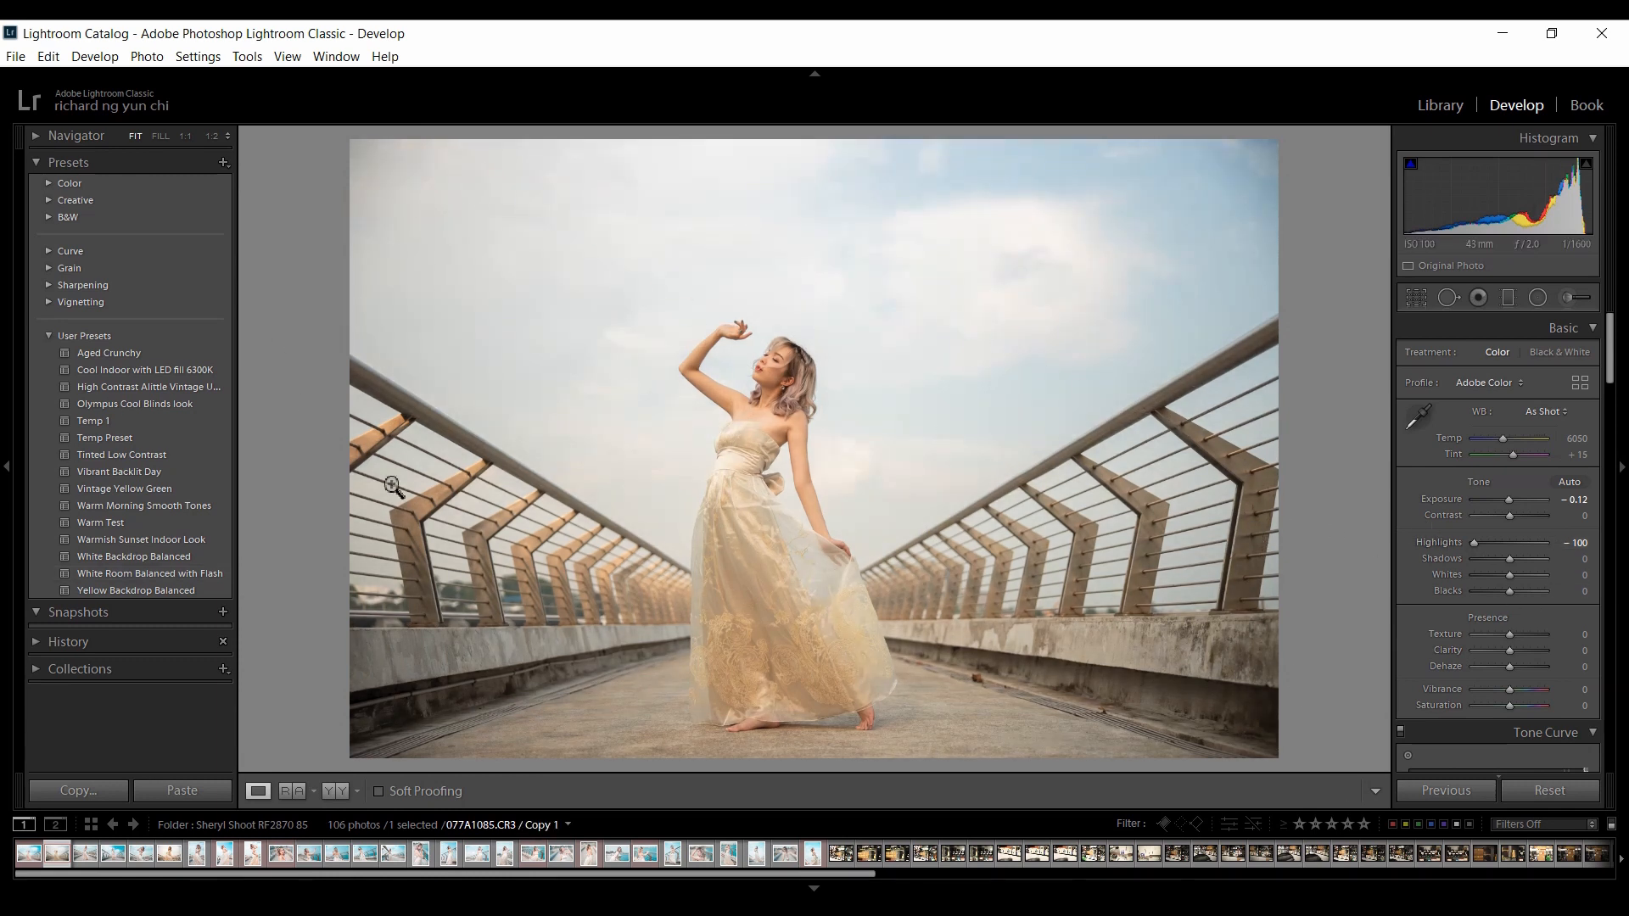
mouse_move(1510, 497)
left_mouse_down()
mouse_move(1483, 496)
mouse_move(1510, 499)
left_mouse_up()
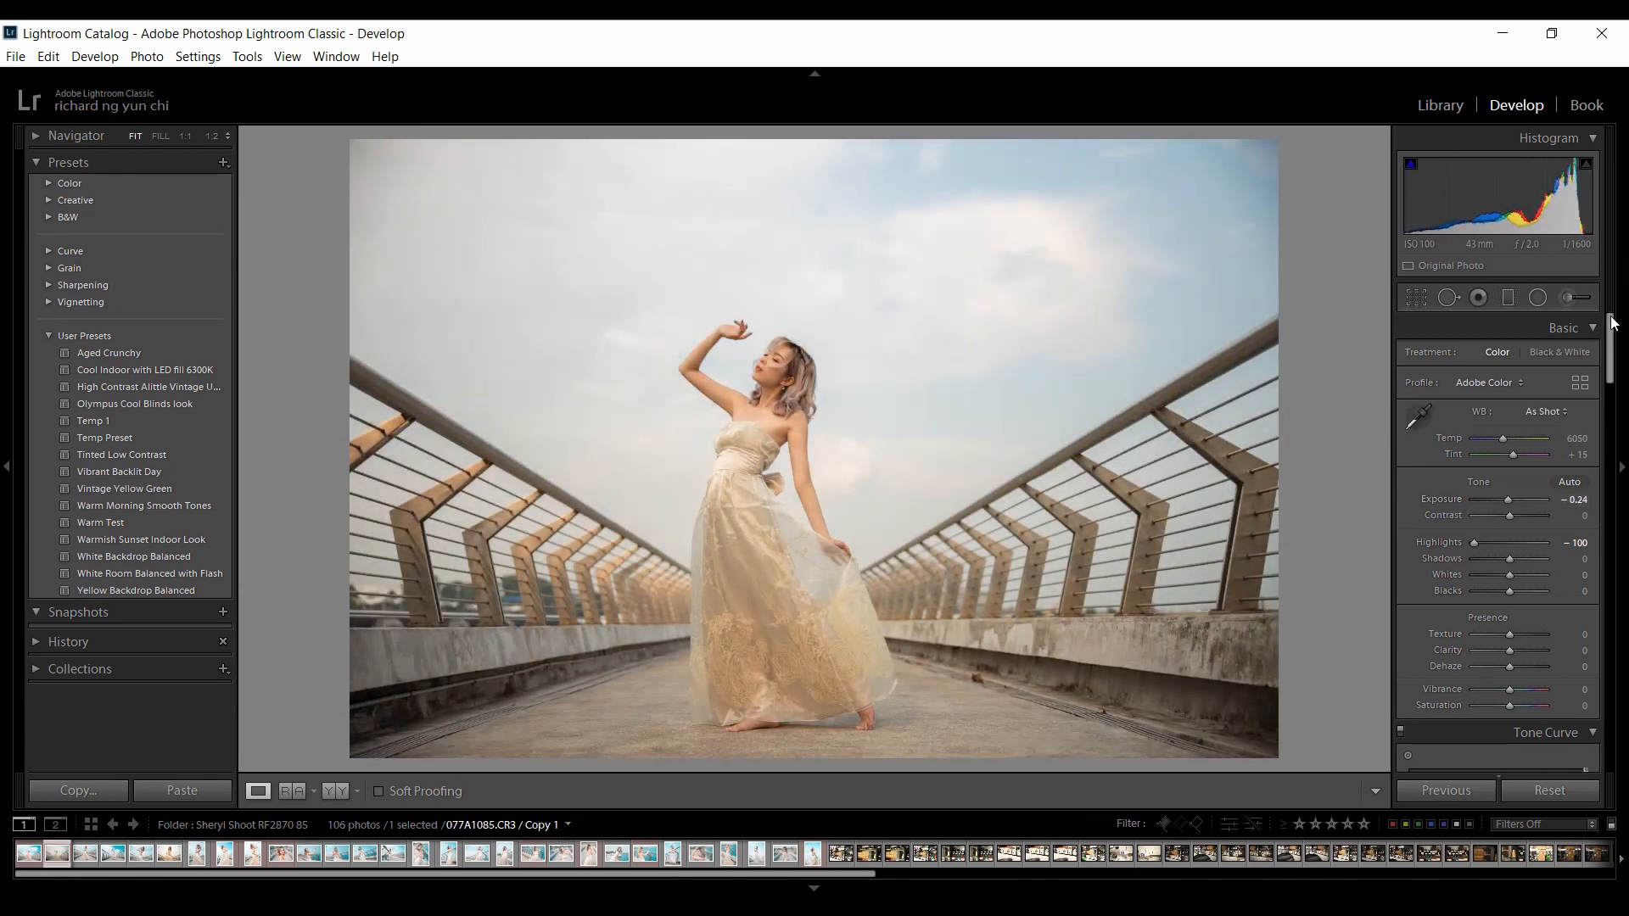
- Enable lens profile corrections for the photo and set the white balance temperature to 5571
left_click_drag(1617, 356, 1570, 604)
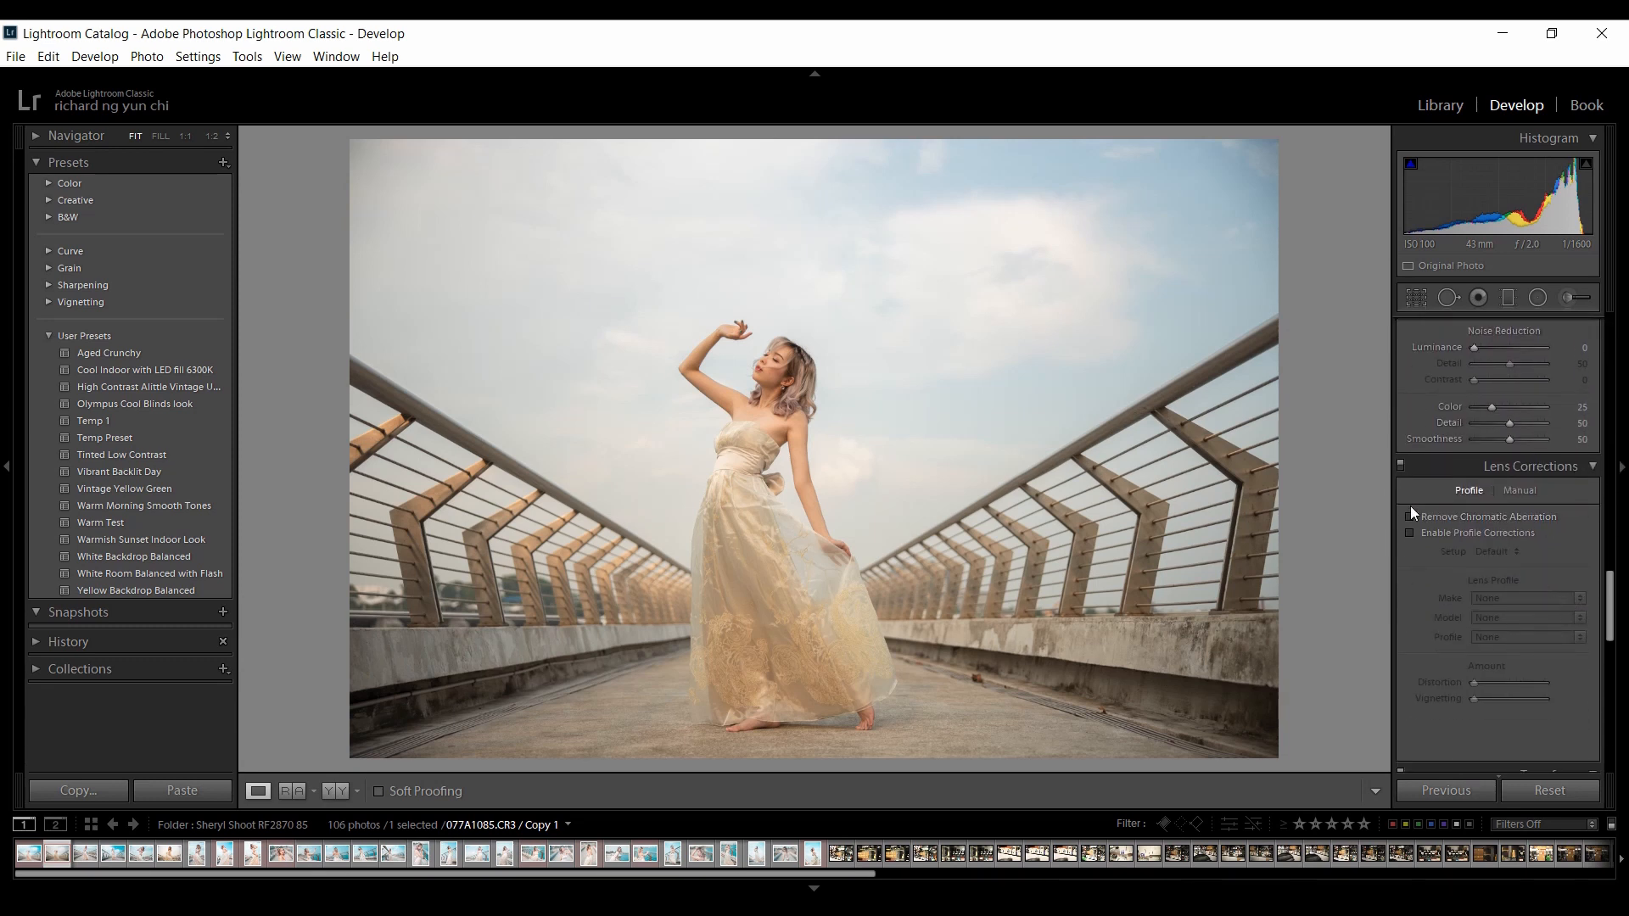
left_click(1520, 532)
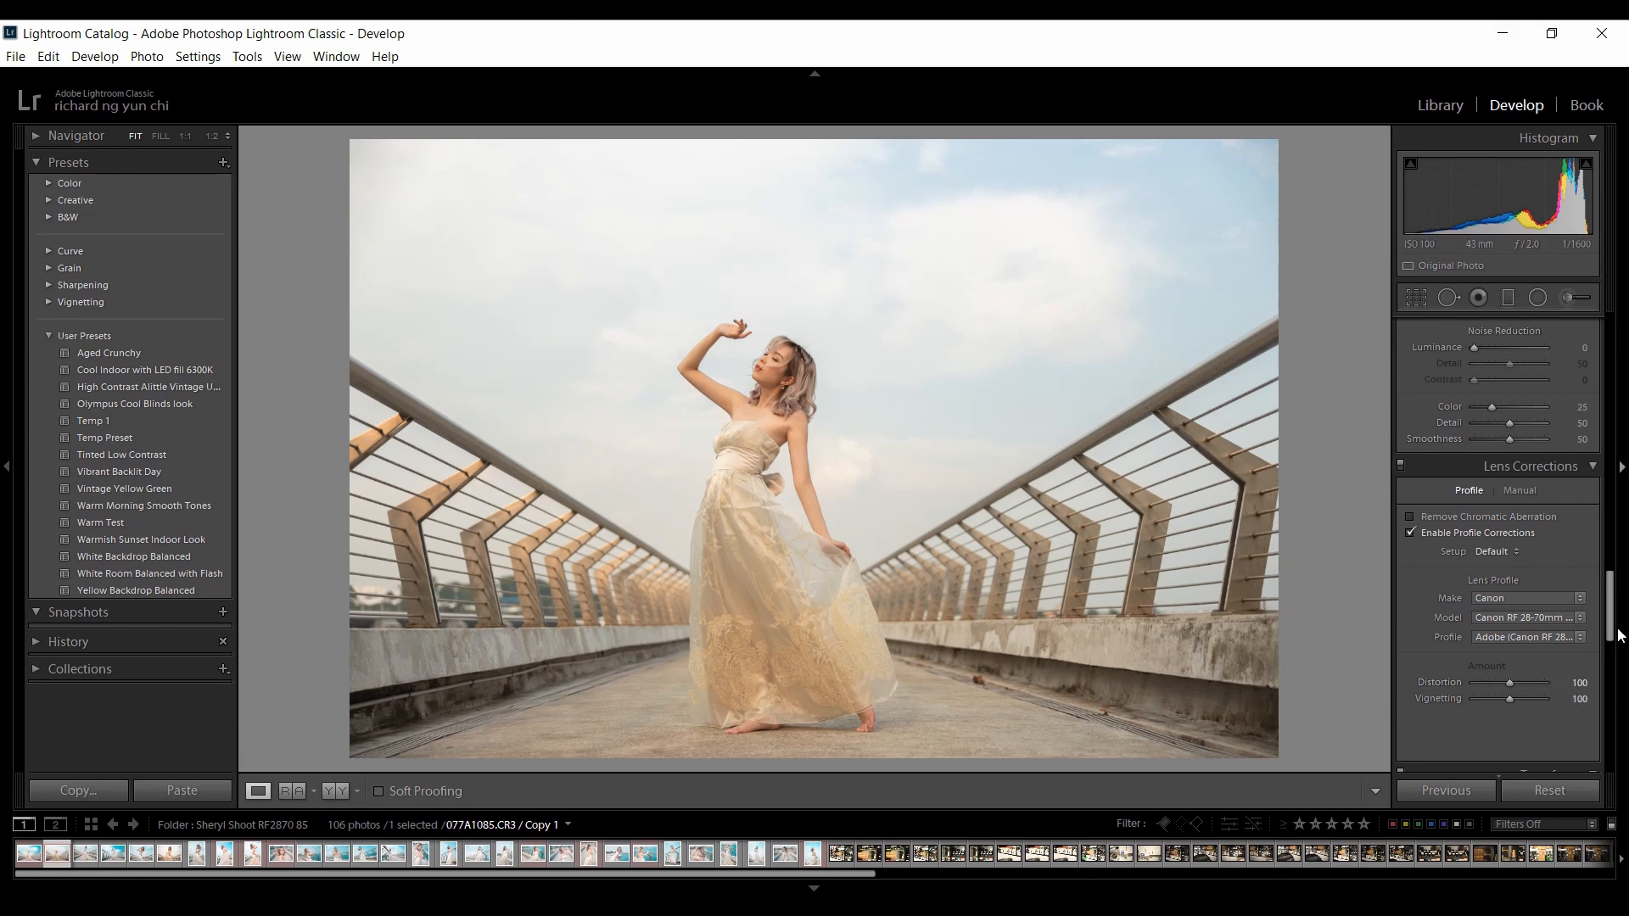
left_click_drag(1611, 630, 1610, 348)
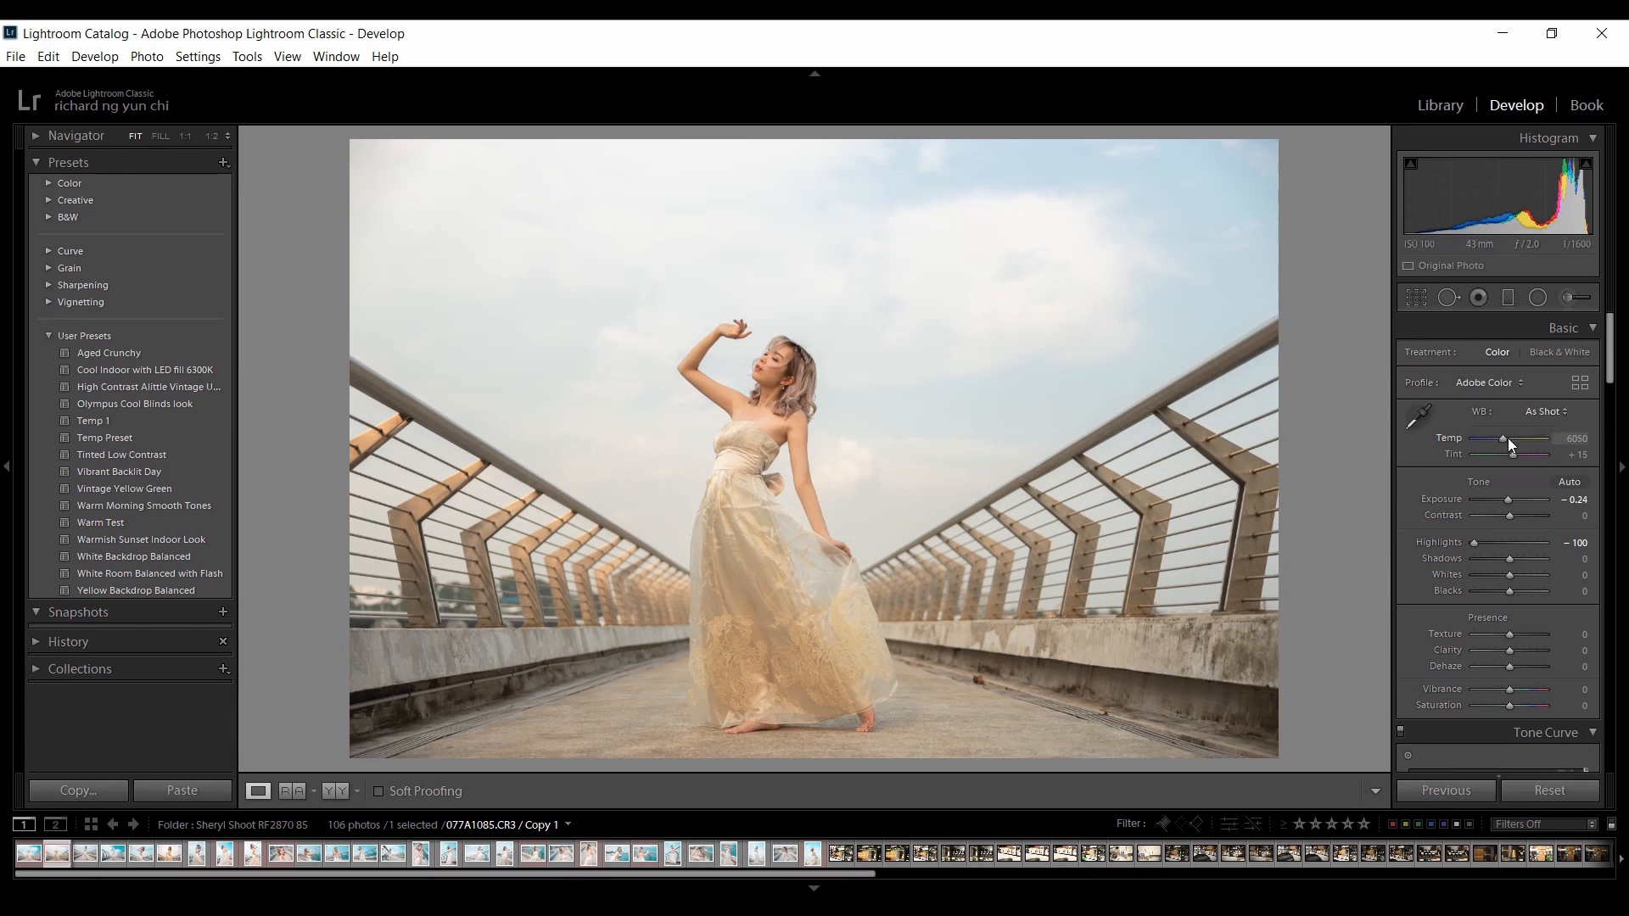
left_click_drag(1509, 437, 1503, 439)
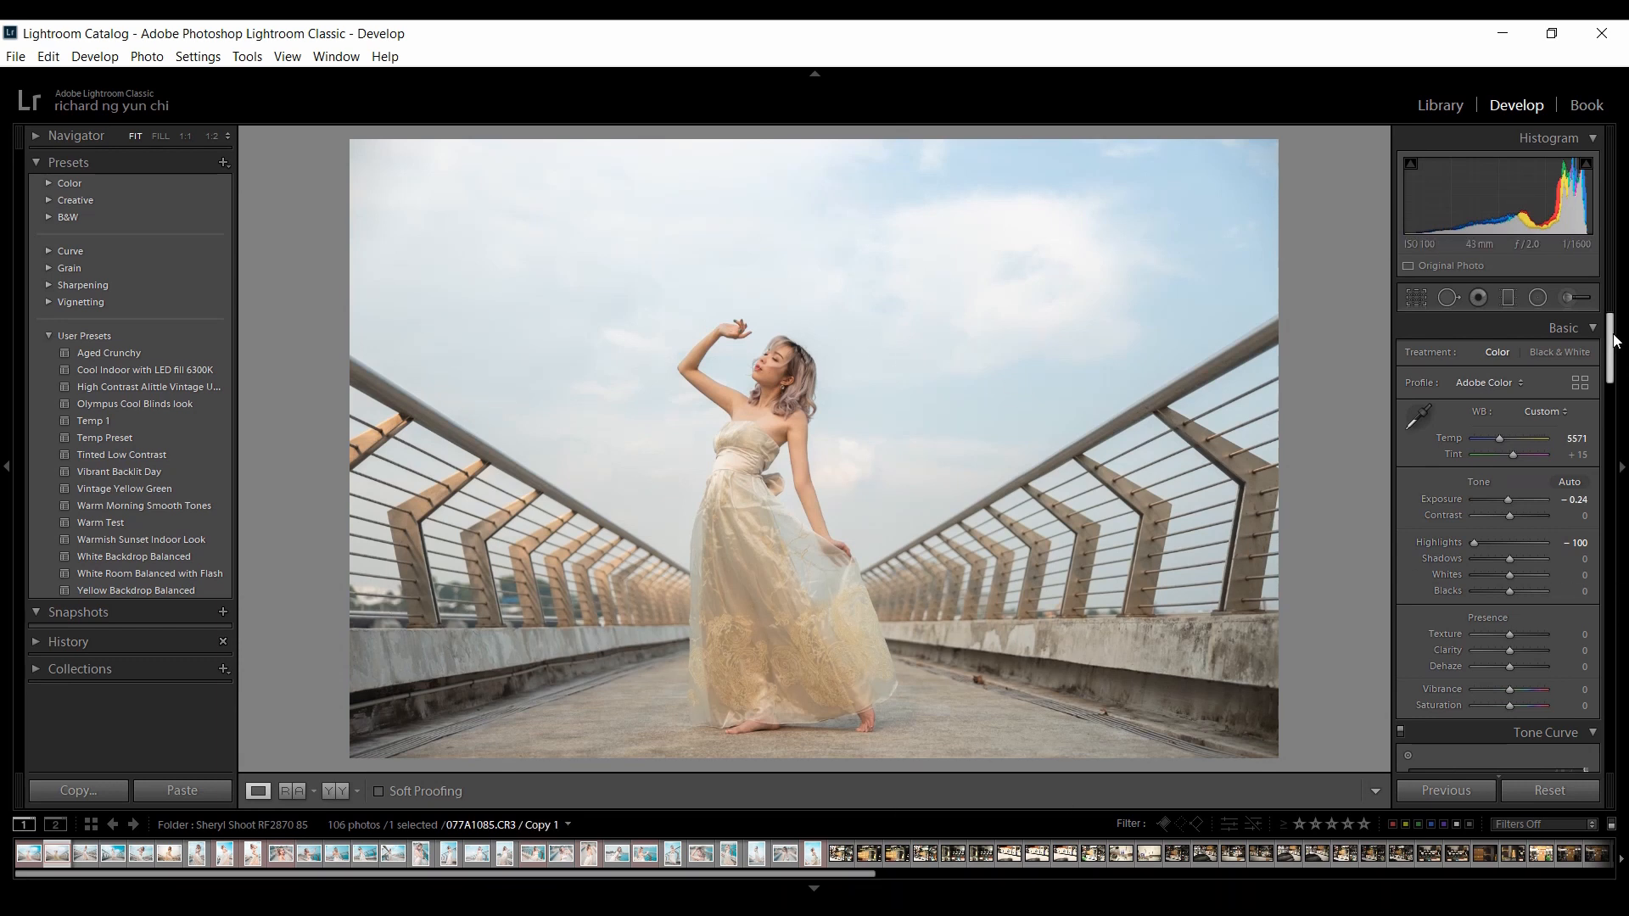
- Set the Blue Primary hue in Calibration to -57 to shift the sky towards teal
left_click_drag(1617, 339, 1604, 761)
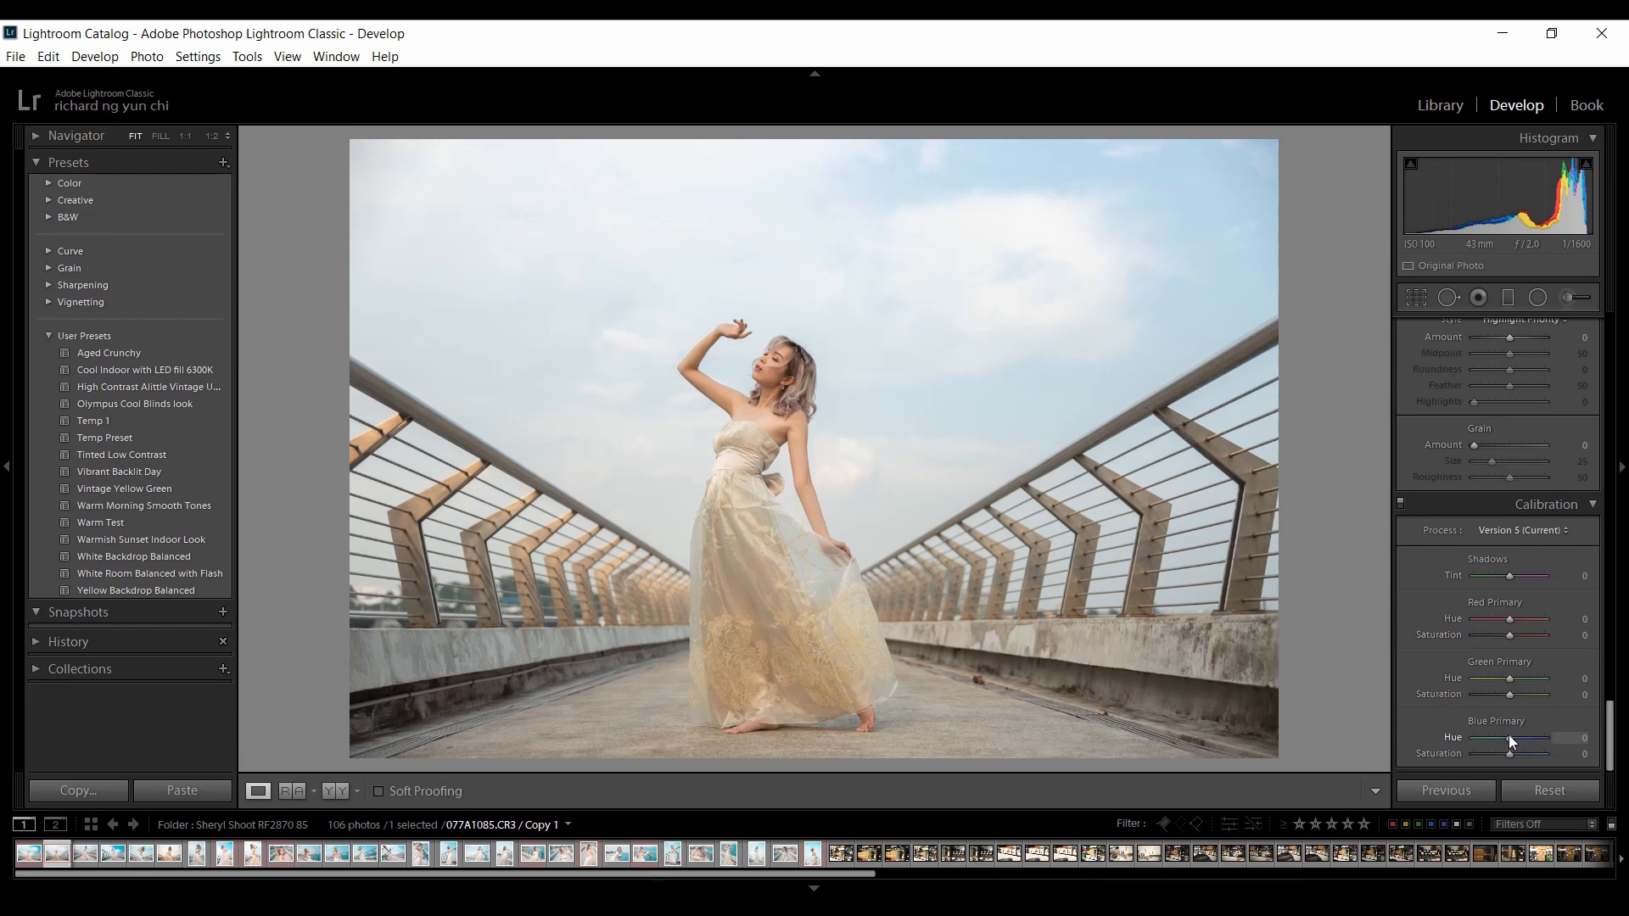
left_click_drag(1509, 736, 1489, 738)
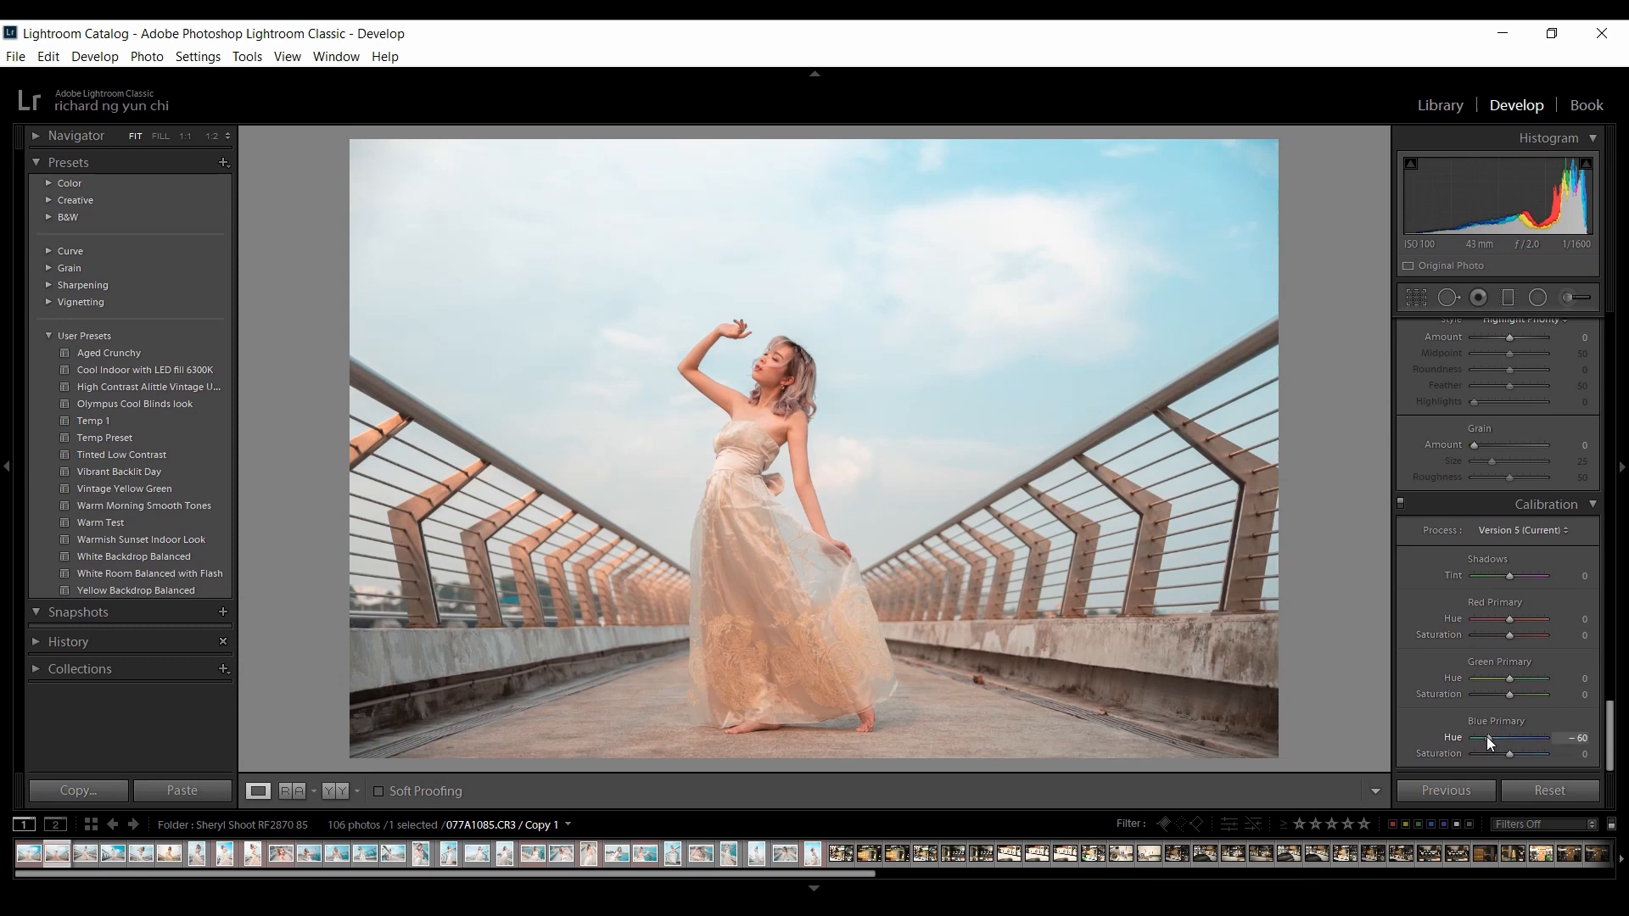
left_click_drag(1487, 736, 1482, 737)
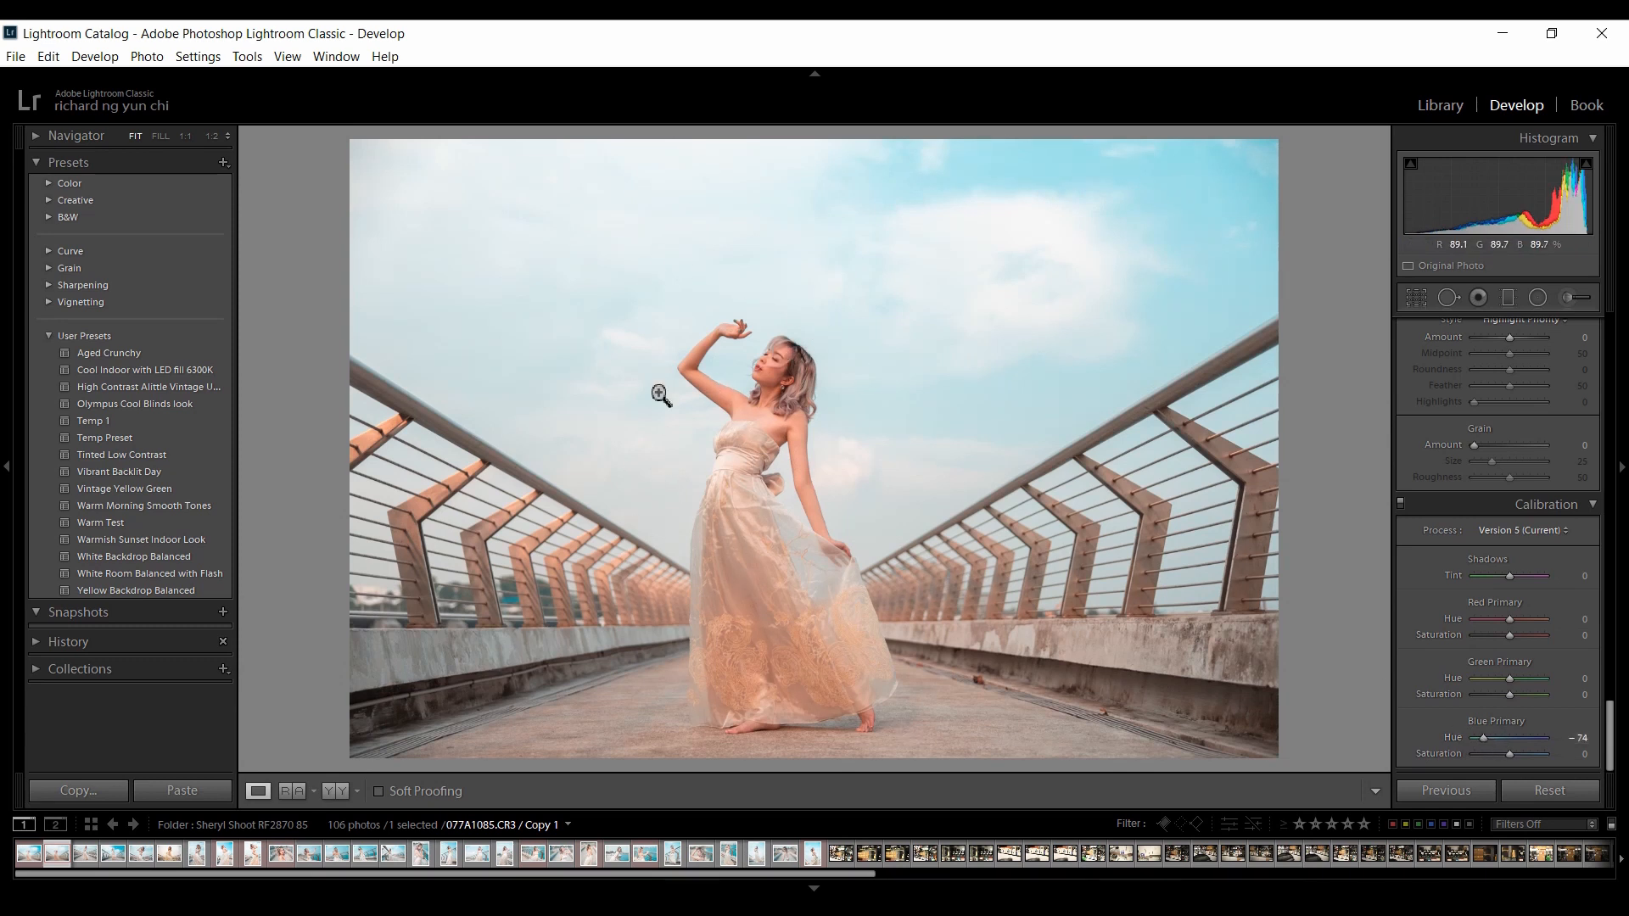
left_click_drag(1484, 738, 1489, 740)
- Set the Red Primary saturation to -62 and hue to +33, and check the skin tones close up
left_click_drag(1510, 635, 1497, 639)
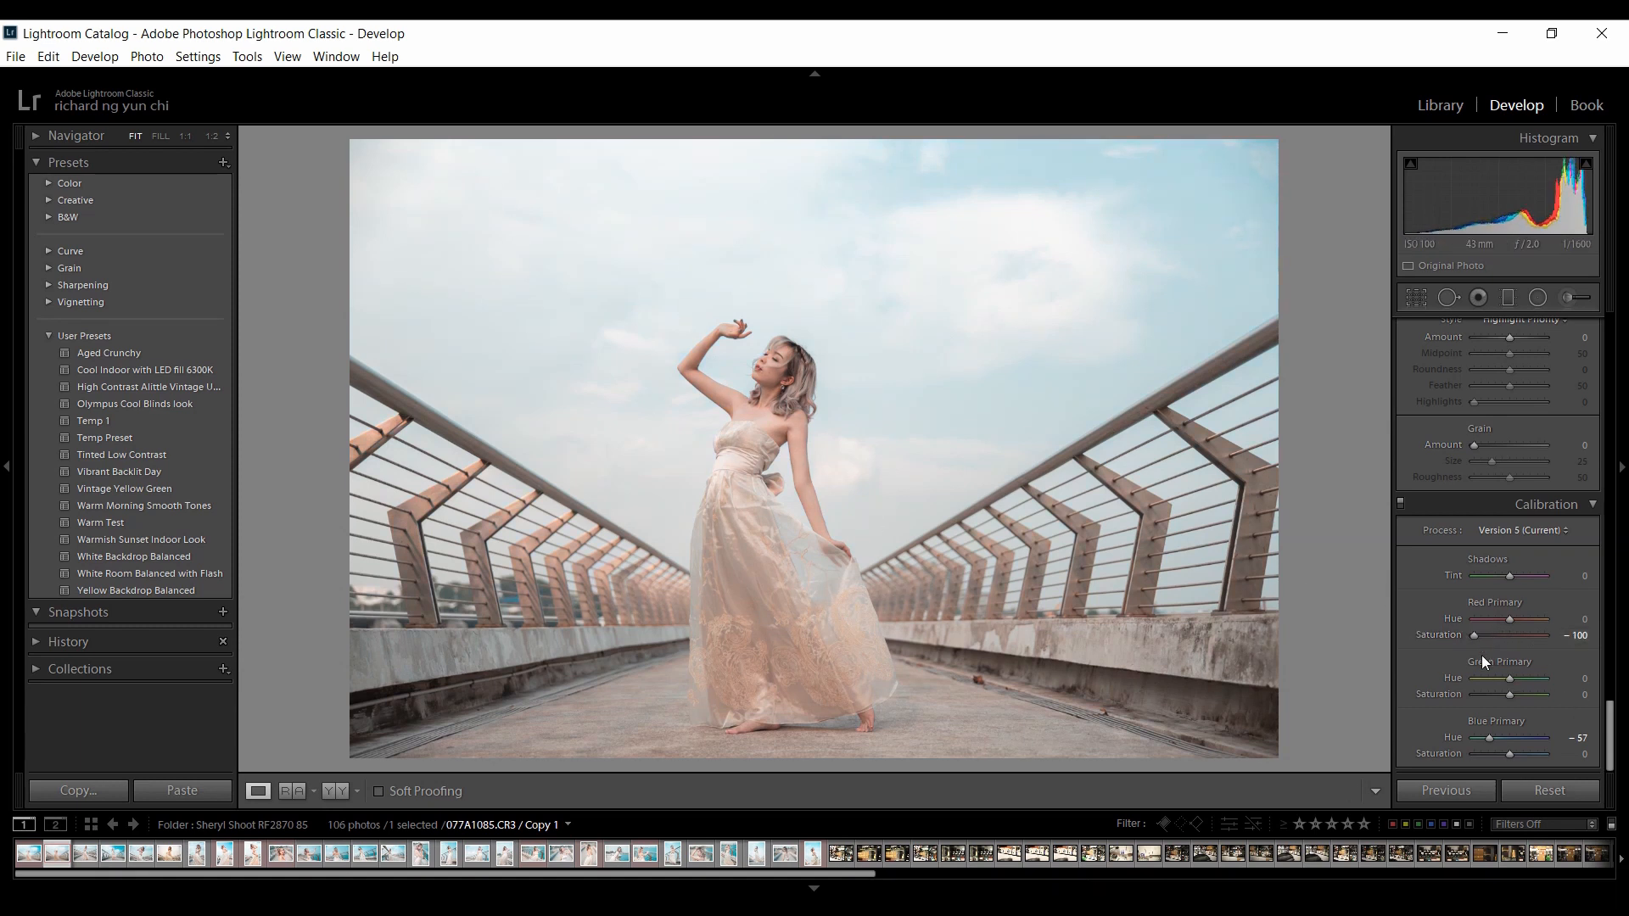
left_click_drag(1477, 636, 1490, 636)
left_click(823, 368)
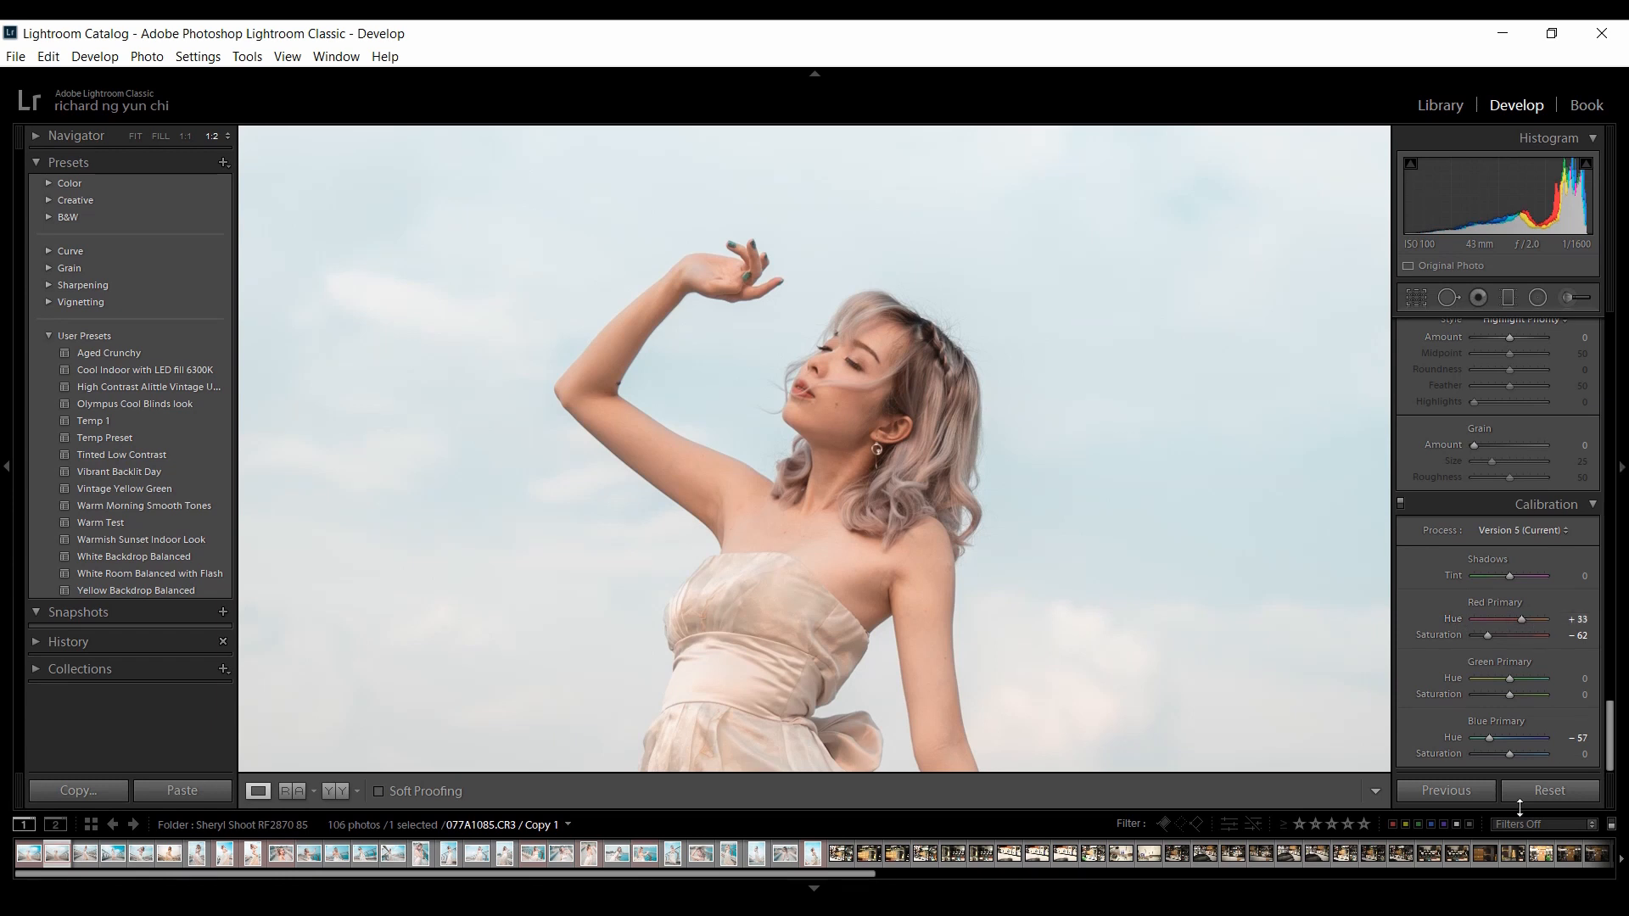
- Return to the full photo and set Shadows to +12 and Vibrance to +48 in the Basic adjustments
scroll(1618, 727, "up", 3)
left_click_drag(1618, 727, 1619, 352)
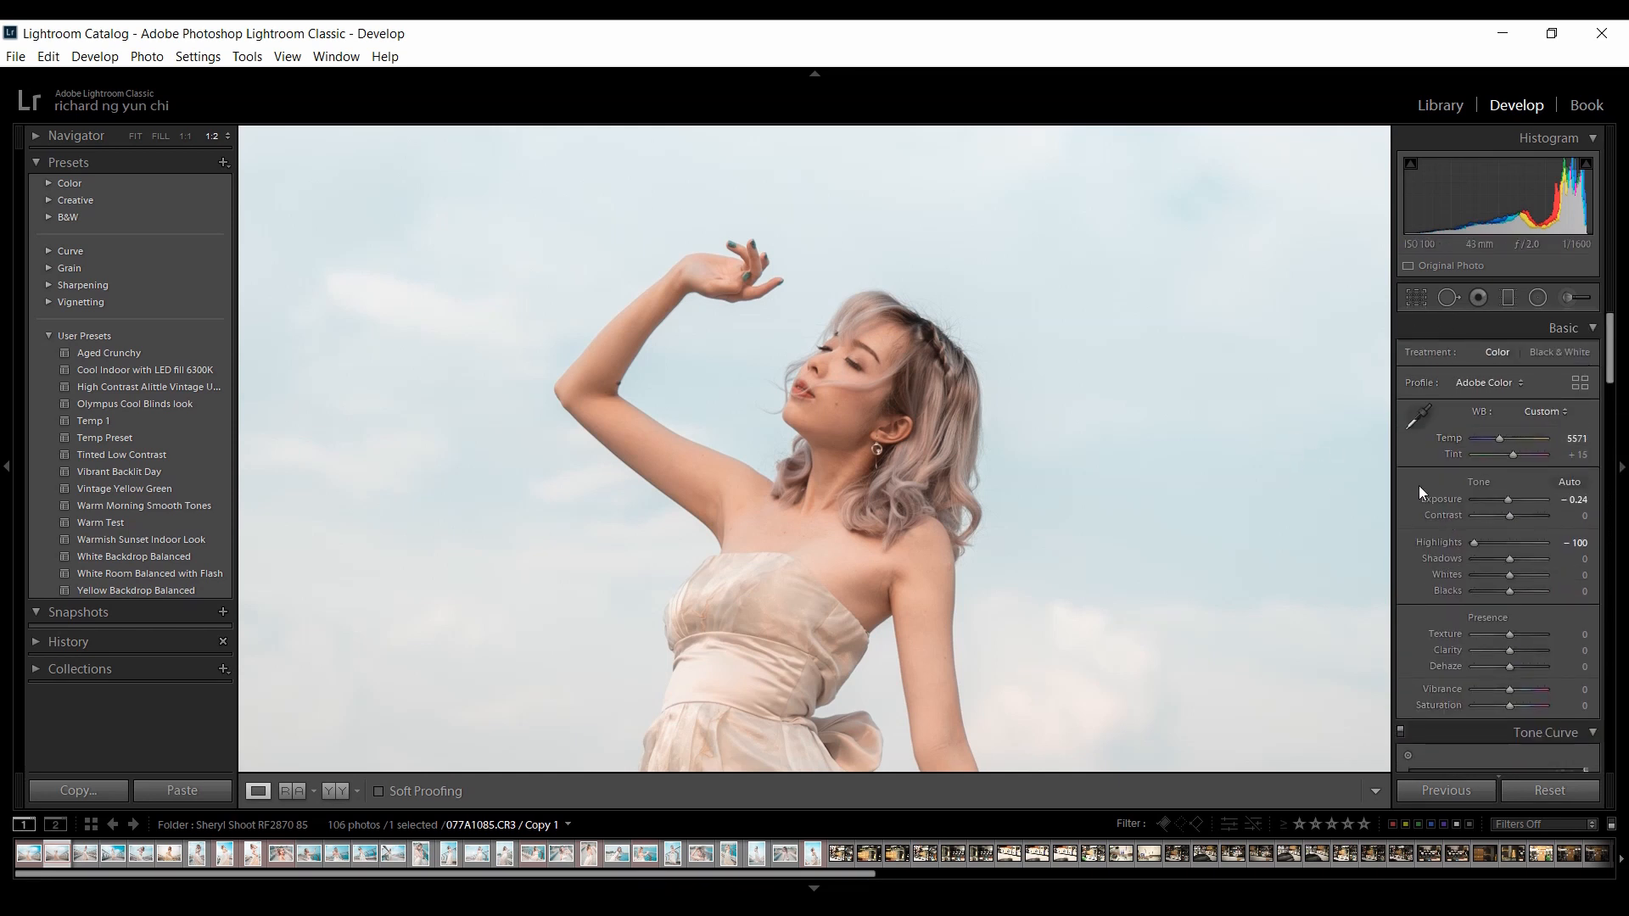
left_click(1220, 305)
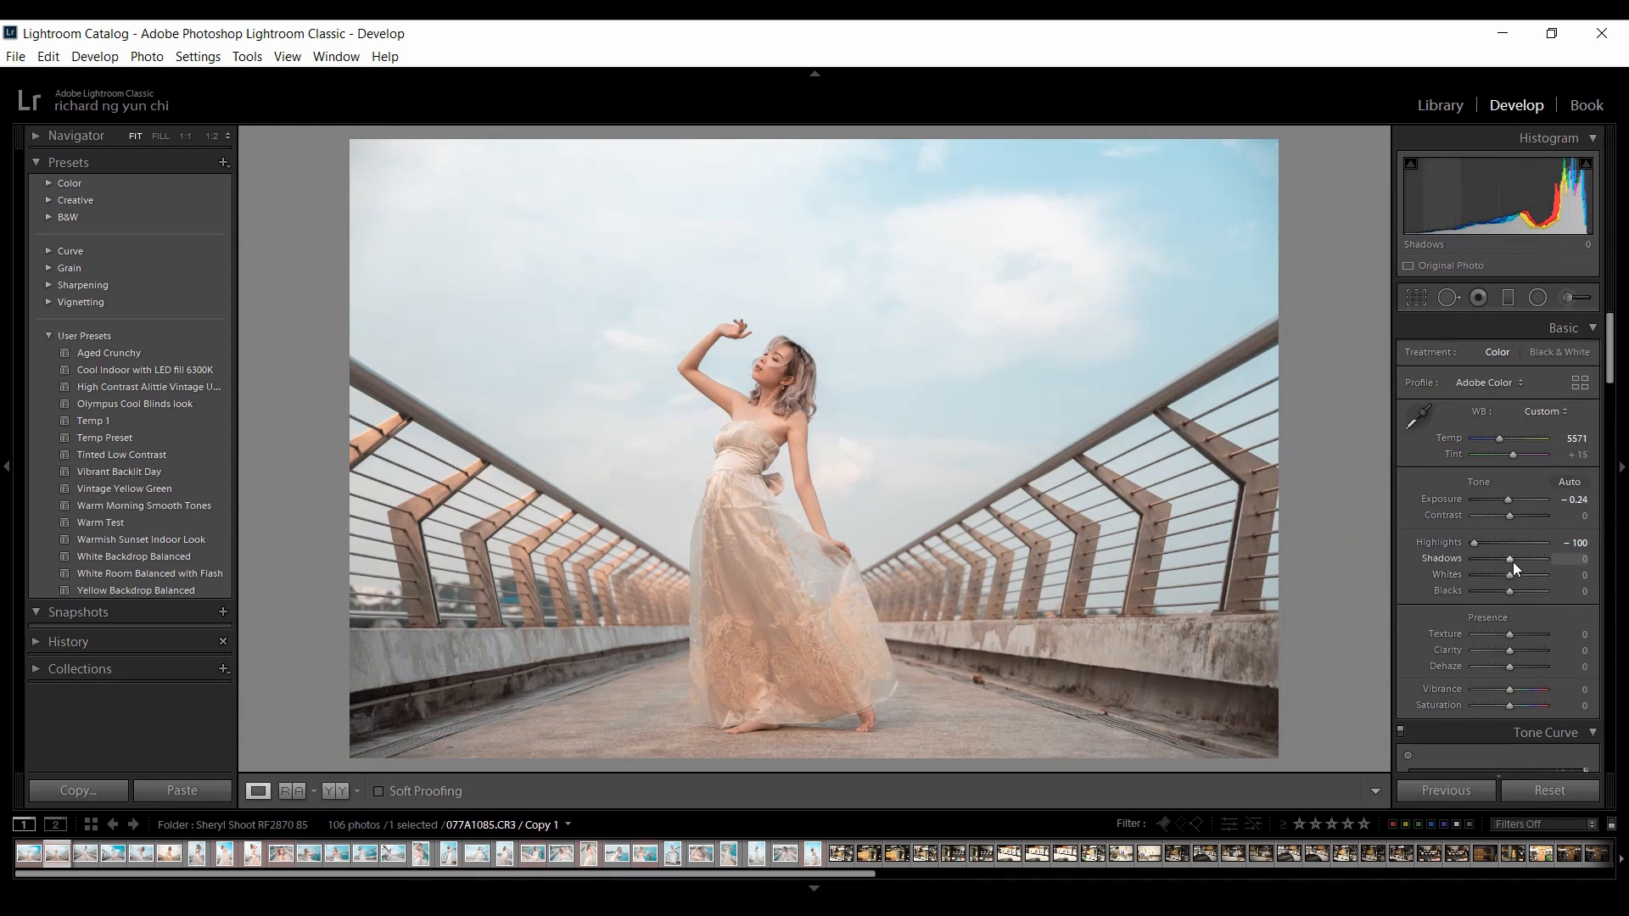
left_click_drag(1512, 559, 1516, 558)
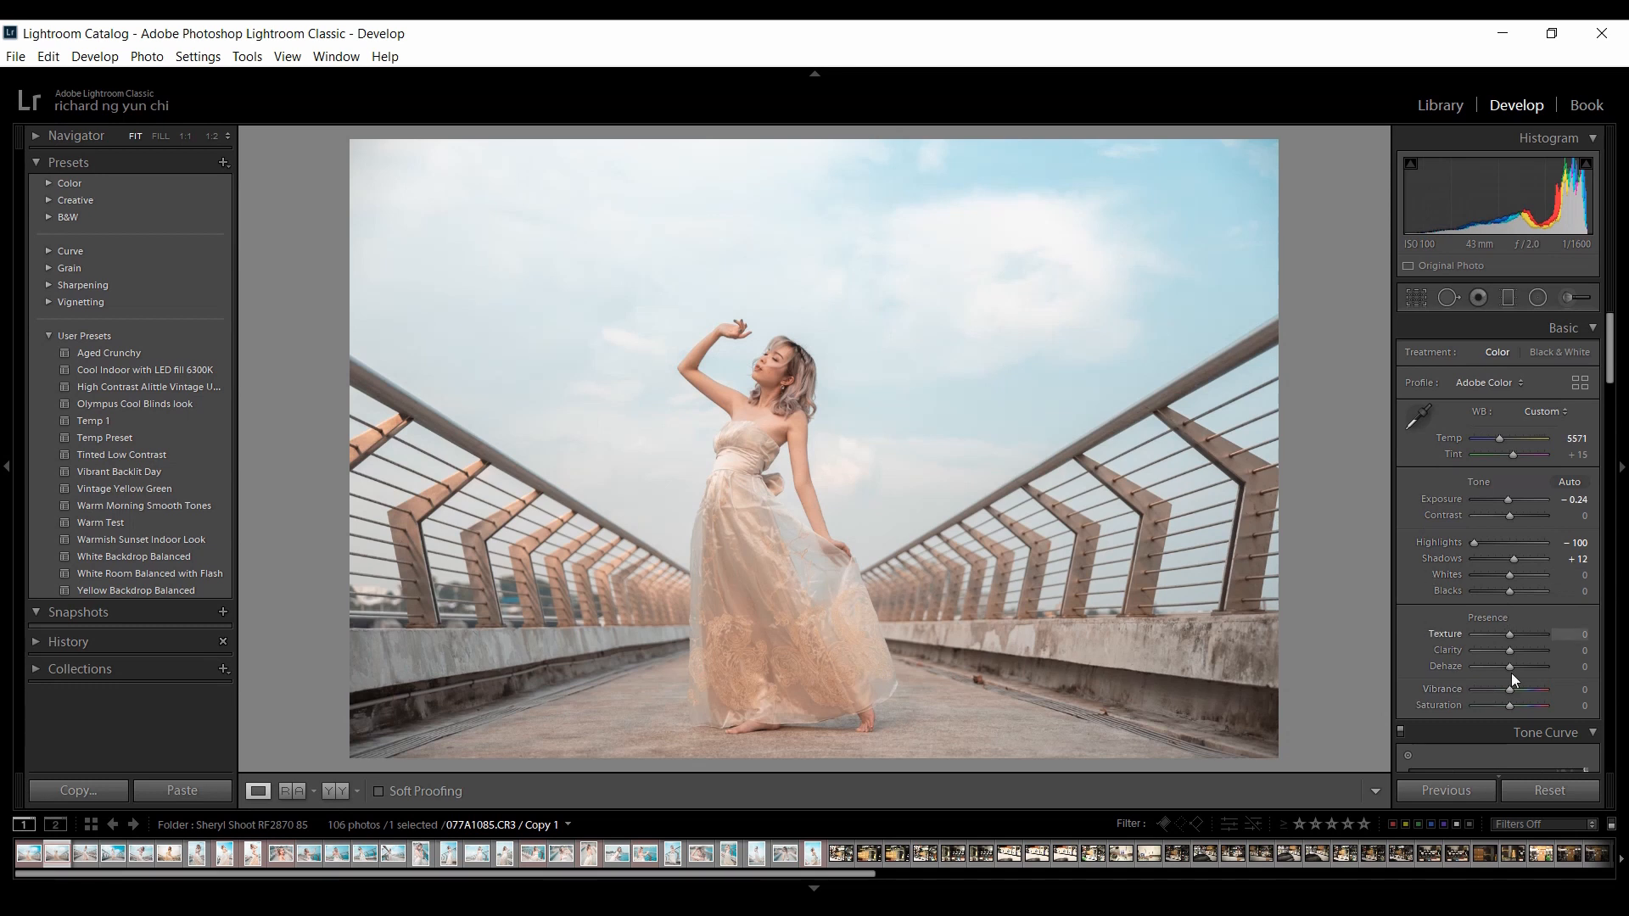
left_click_drag(1511, 689, 1536, 690)
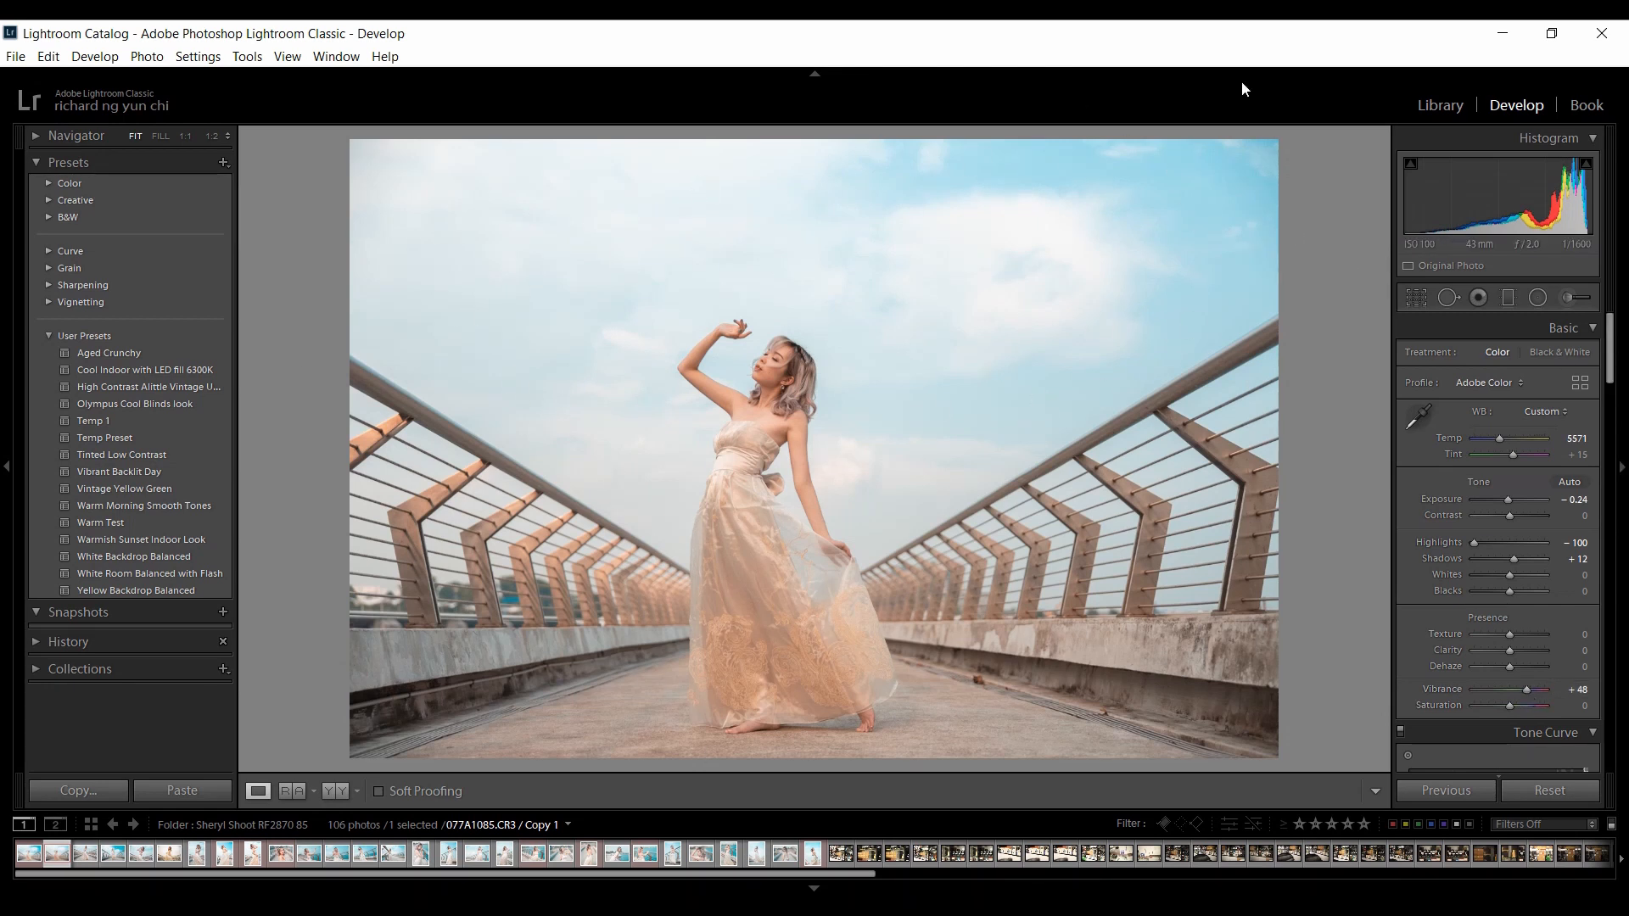
- Boost the sky colours by setting the HSL saturation to +50 for Aqua and +46 for Blue
left_click_drag(1612, 359, 1600, 477)
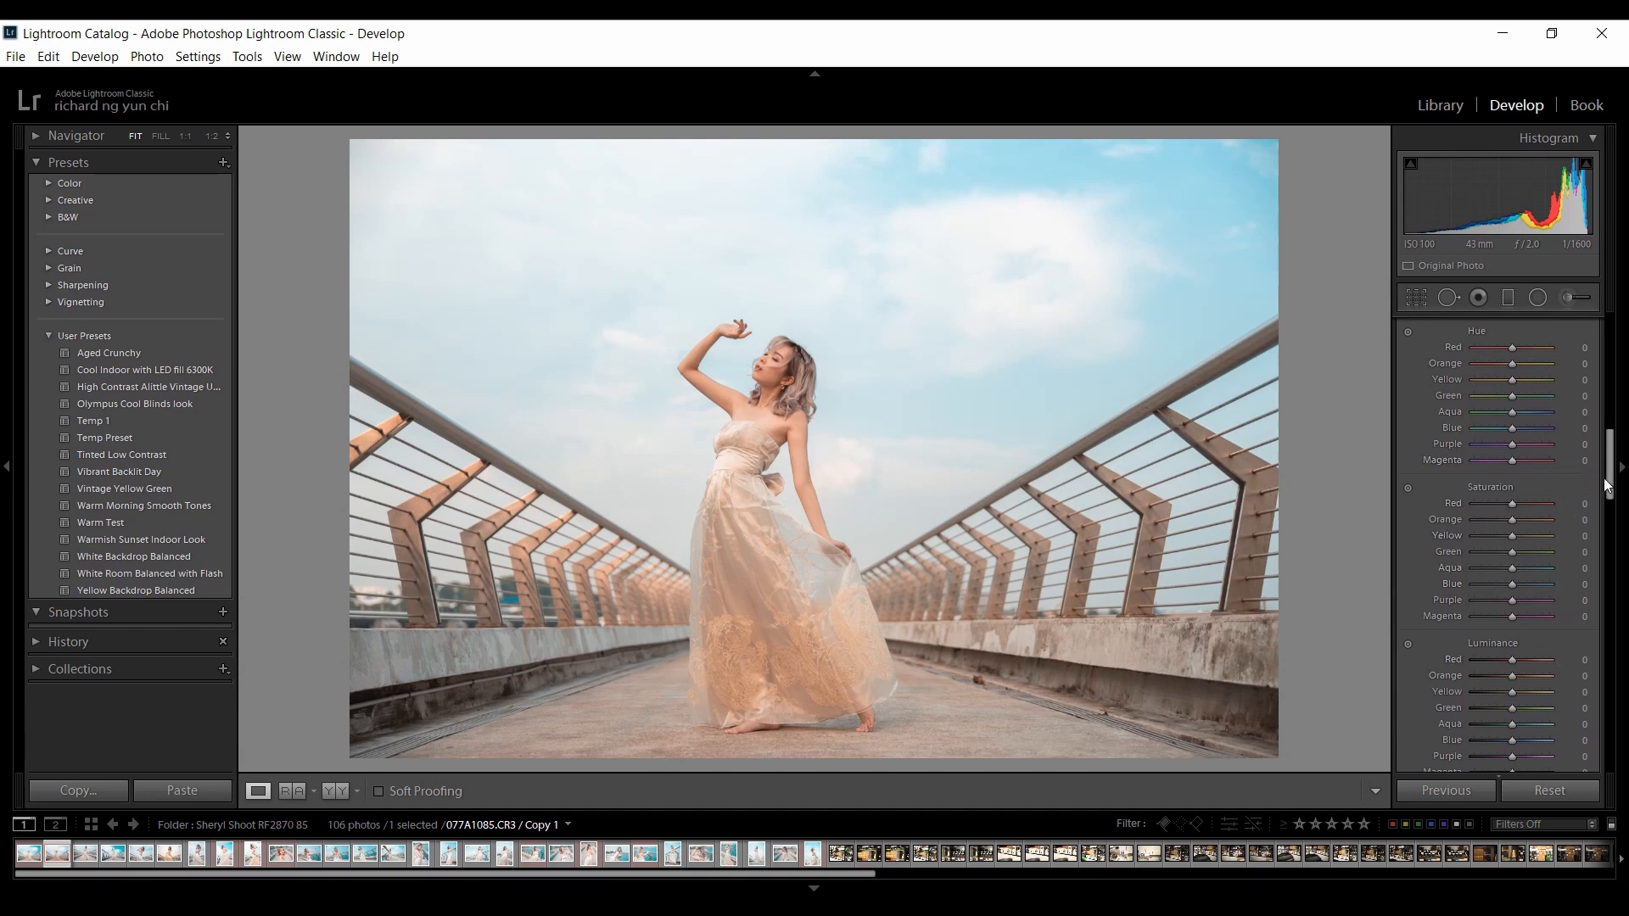
left_click_drag(1609, 485, 1609, 486)
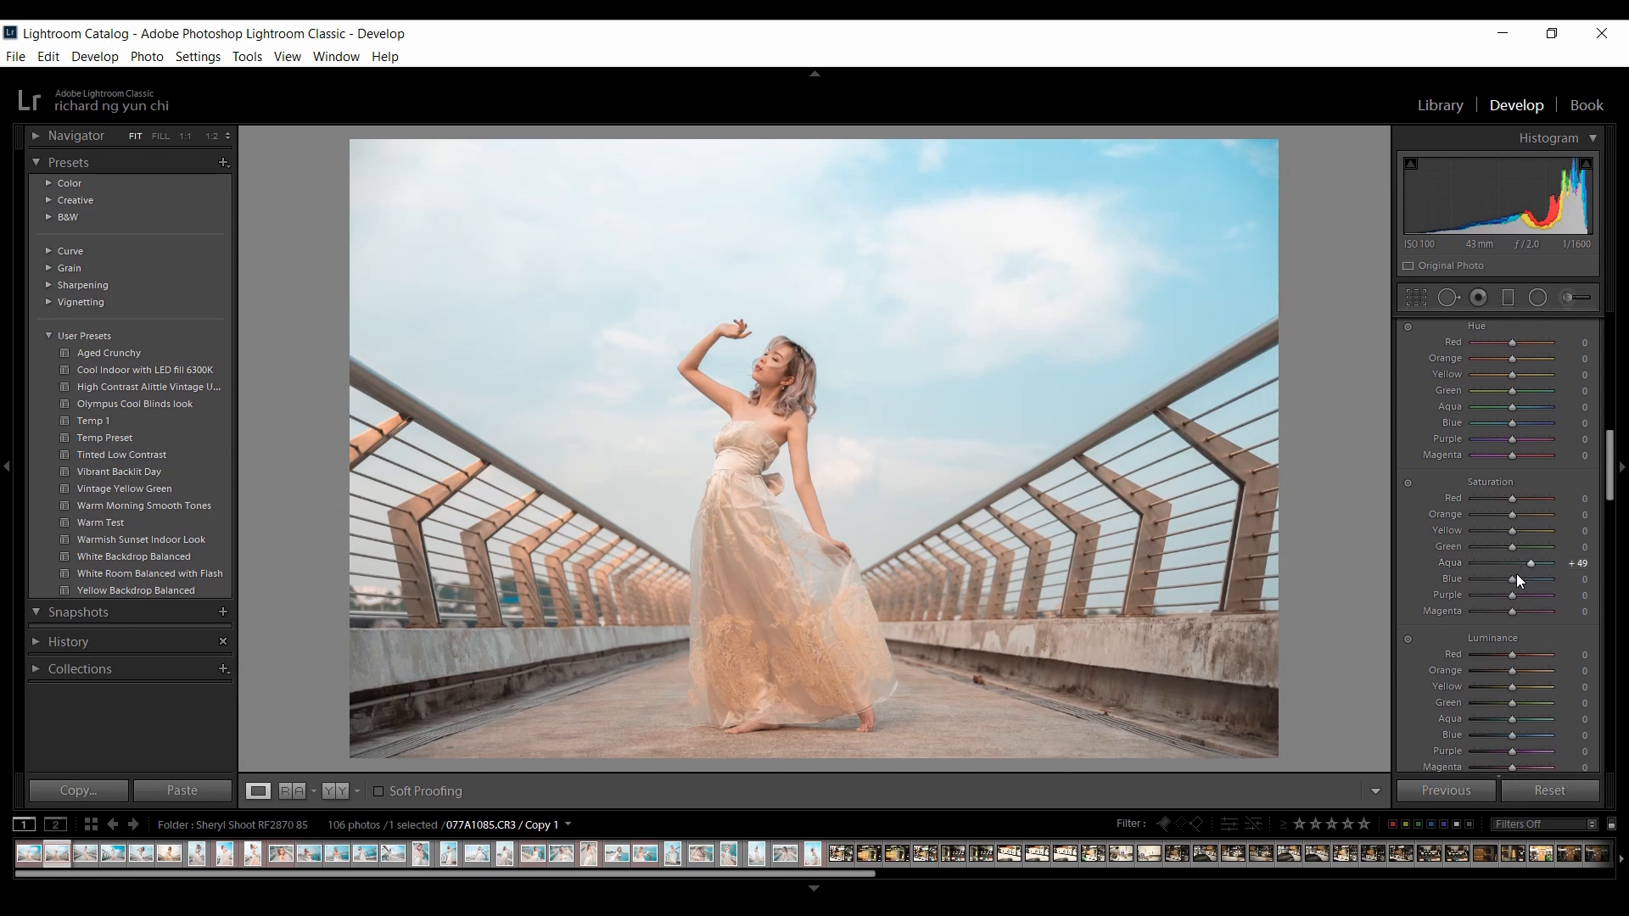
left_click_drag(1519, 580, 1532, 583)
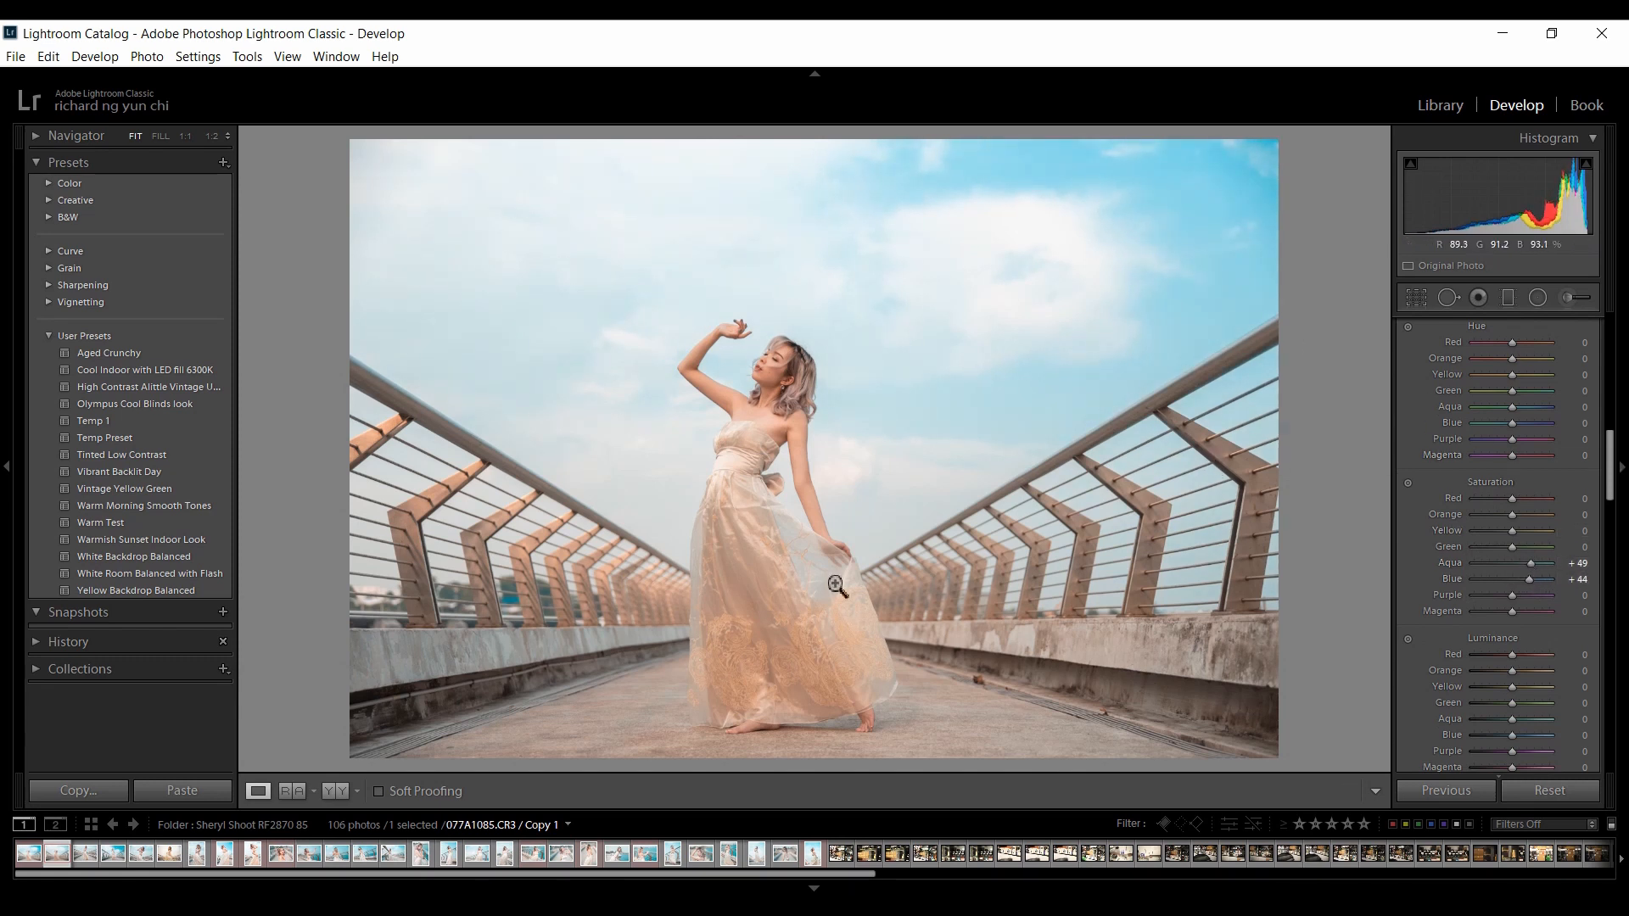
left_click(1409, 482)
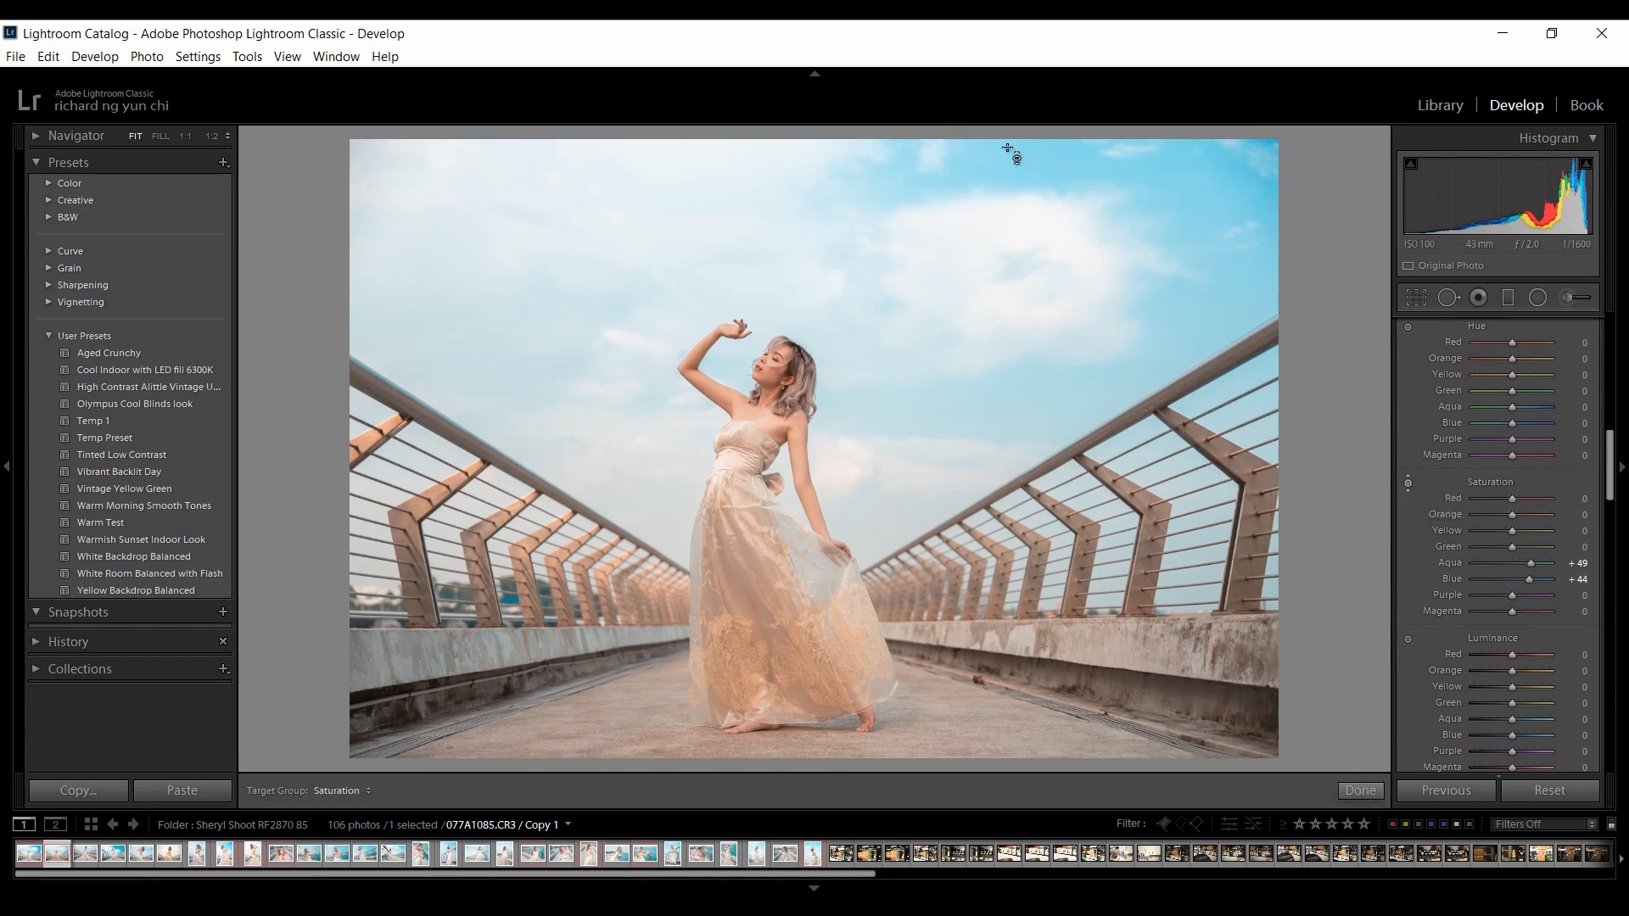
mouse_move(1058, 167)
left_mouse_down()
mouse_move(1058, 135)
mouse_move(1057, 194)
mouse_move(1057, 142)
mouse_move(1058, 161)
left_mouse_up()
- Set the HSL luminance to -12 for Aqua, -32 for Blue, +35 for Orange, +4 for Yellow and +20 for Red
left_click(1616, 490)
left_click(1616, 490)
left_click_drag(1610, 485, 1610, 502)
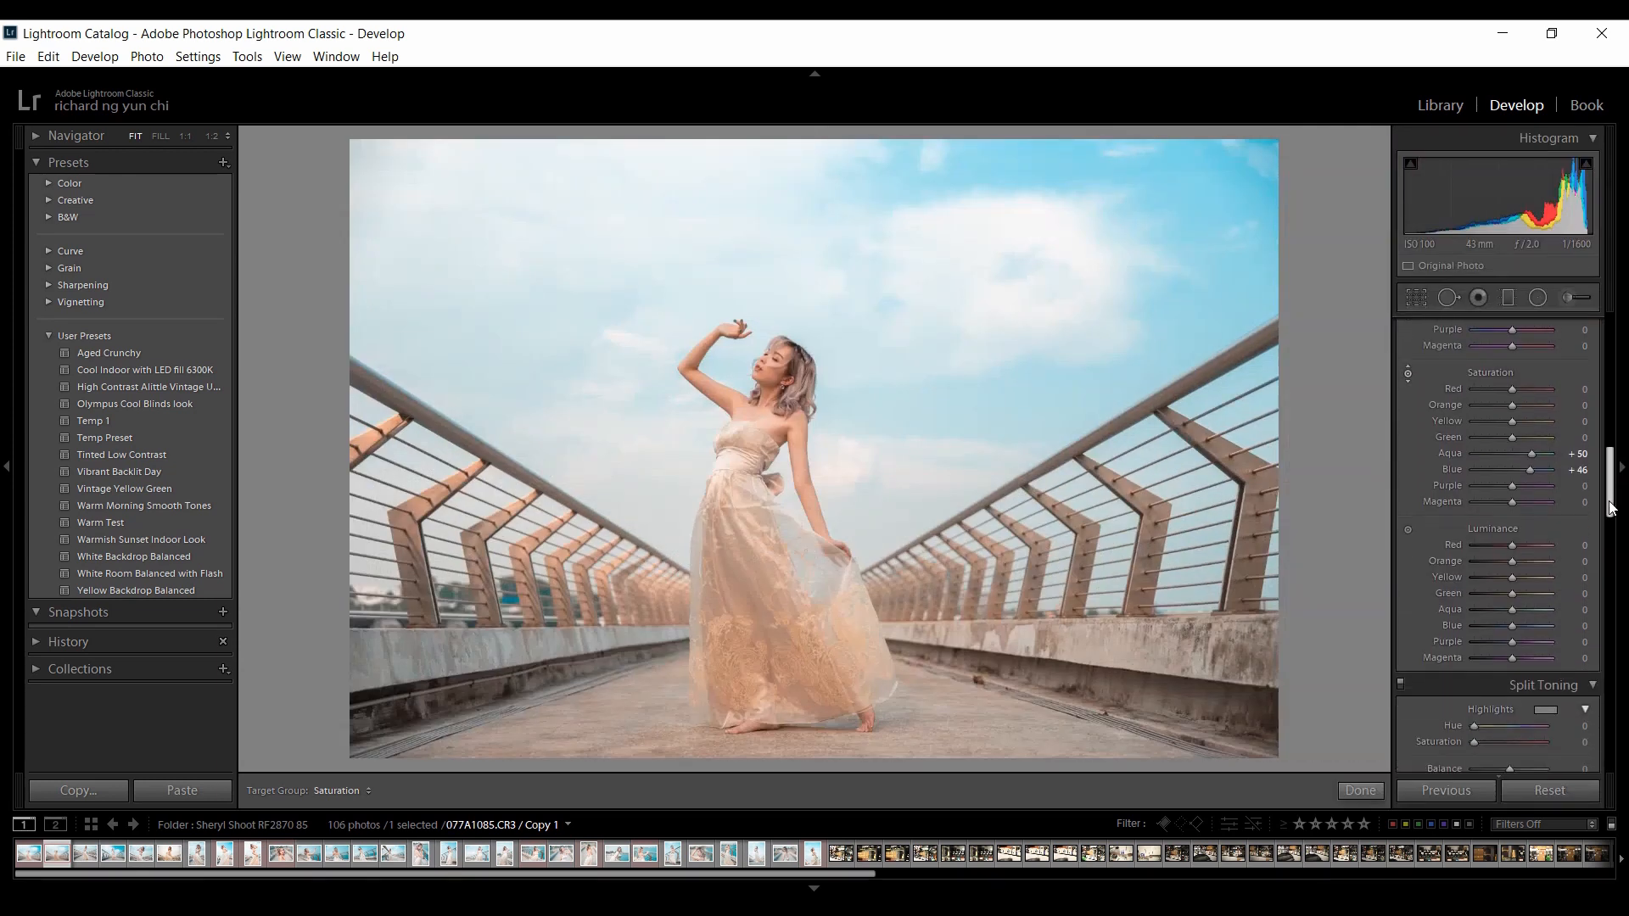
left_click(1407, 530)
left_click_drag(973, 162, 973, 190)
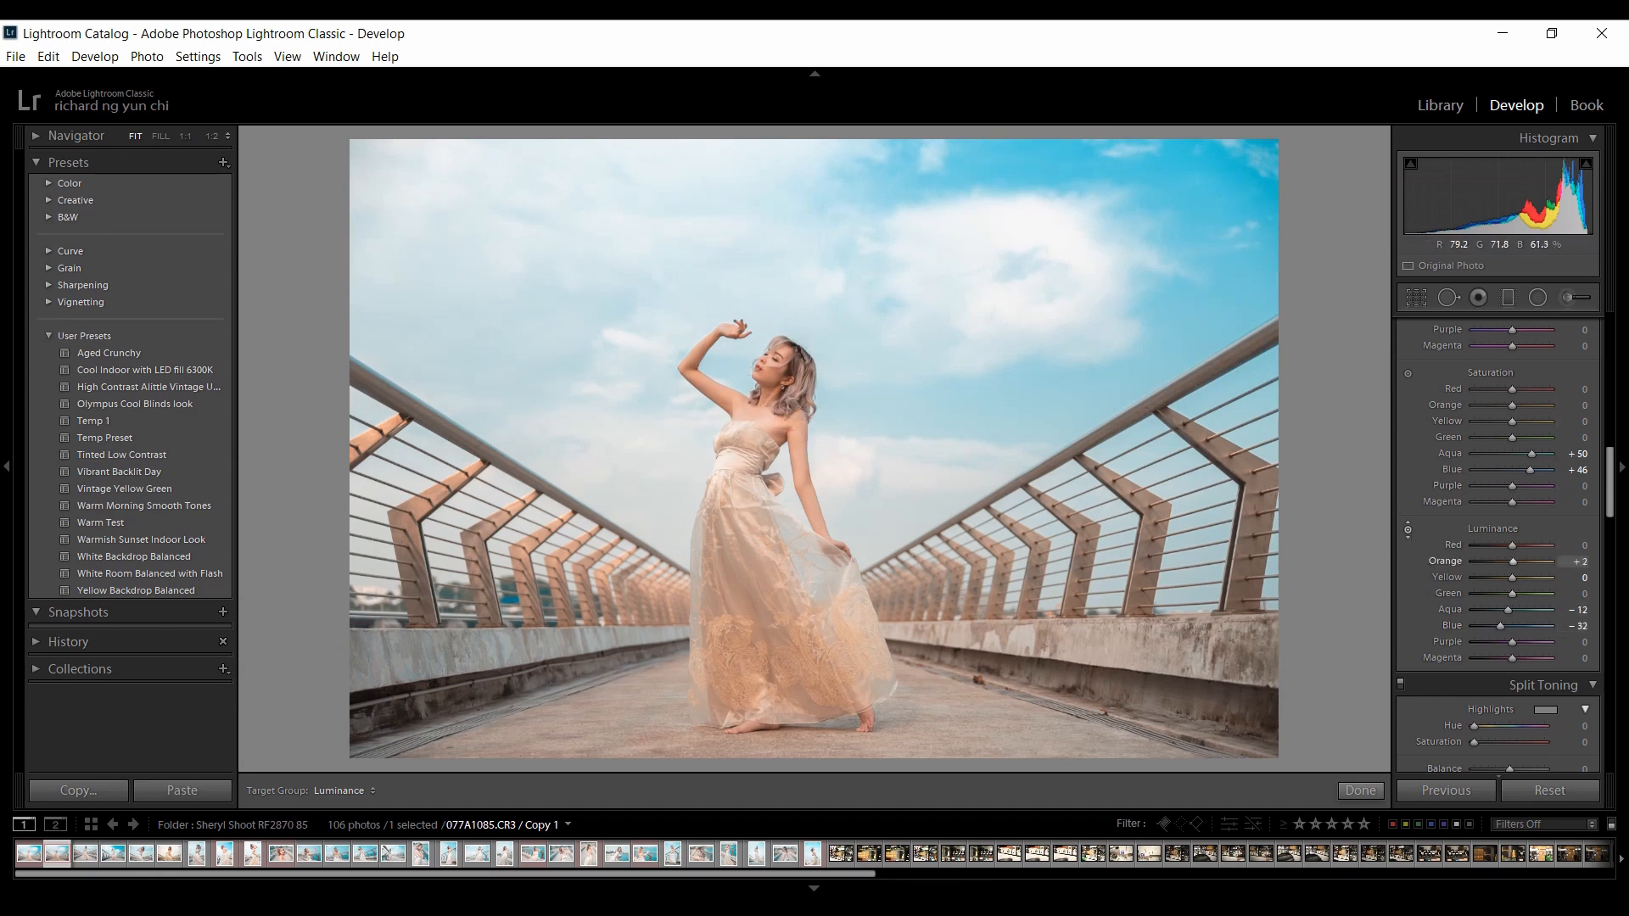
left_click_drag(750, 507, 750, 483)
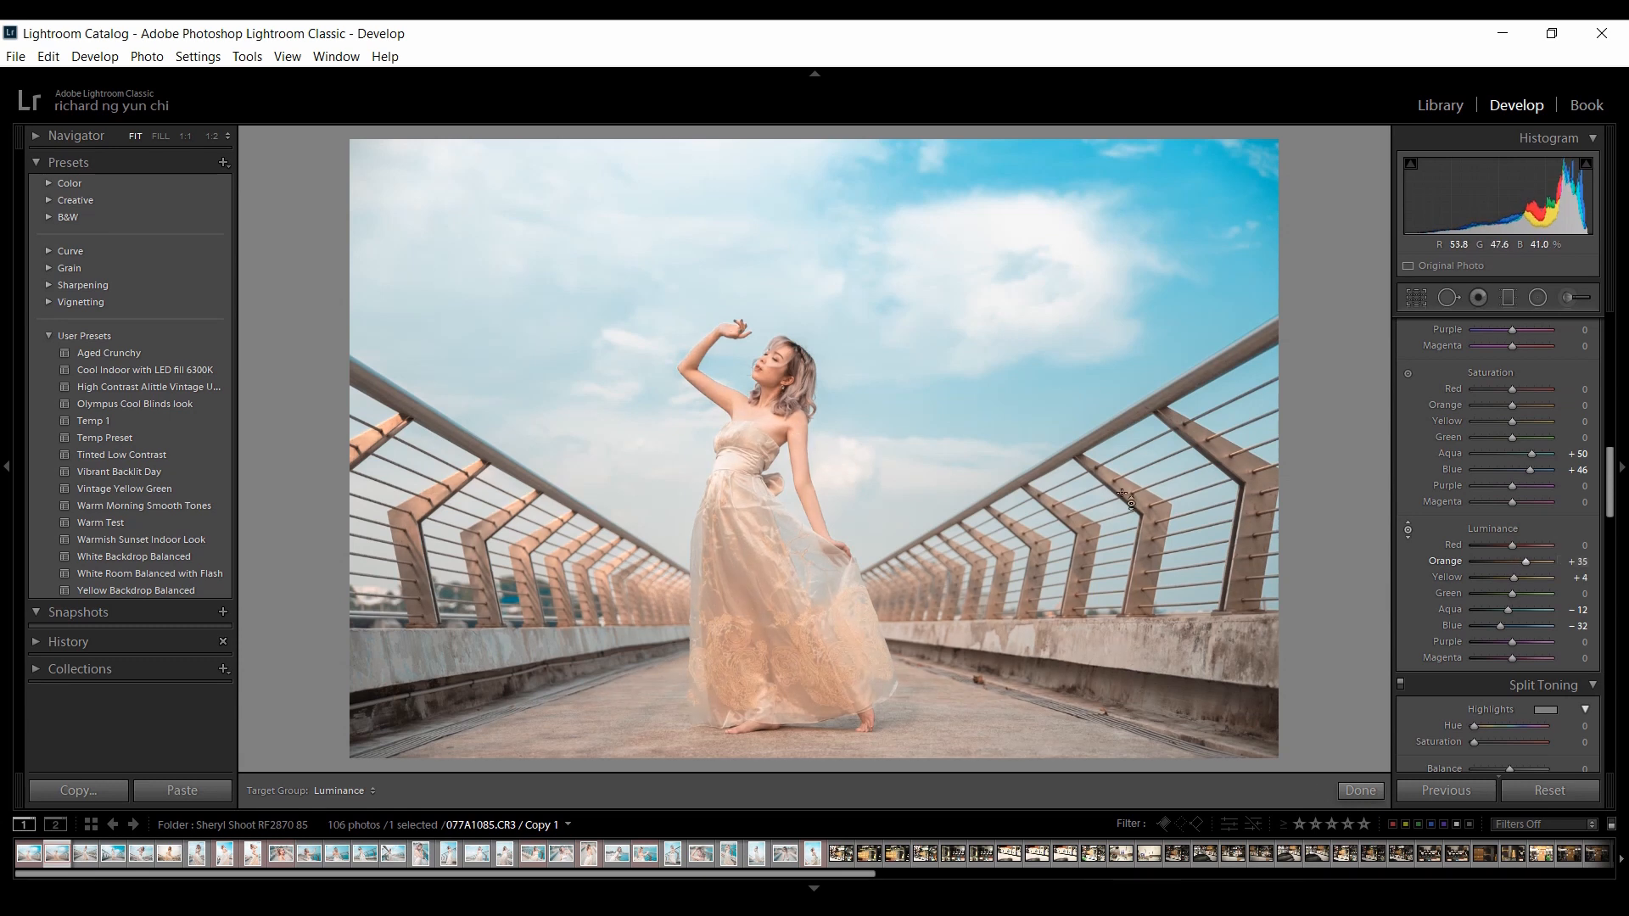
left_click_drag(1513, 545, 1520, 546)
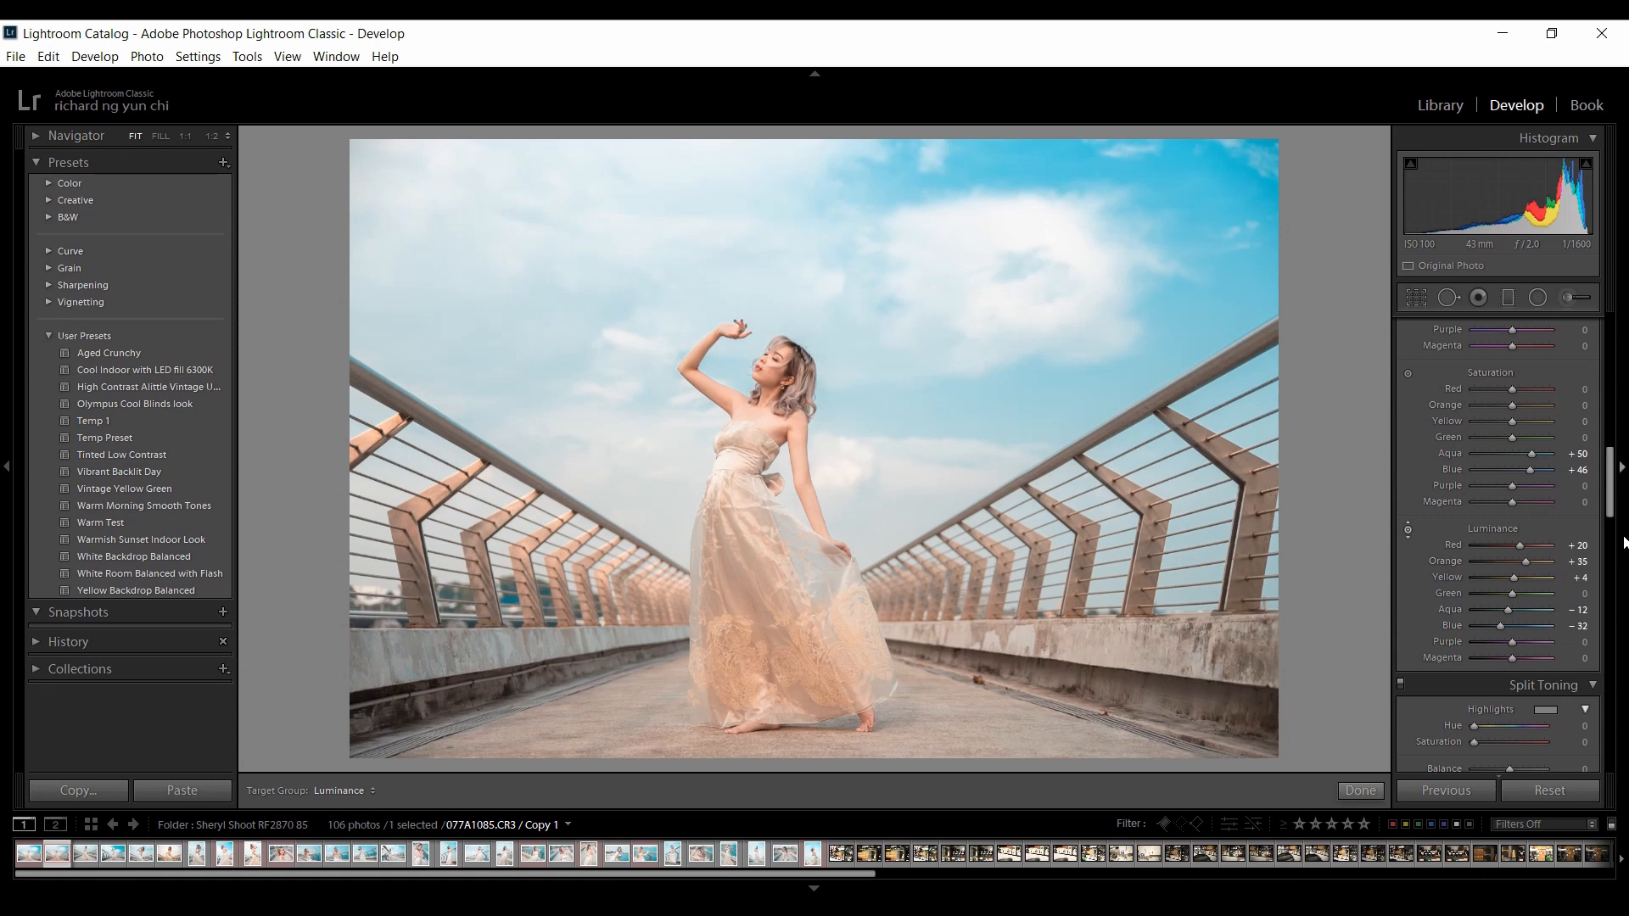
- Add a large radial filter centred on the photo's upper-left corner, with Exposure -0.52 and Saturation 20
left_click_drag(1615, 505, 1616, 373)
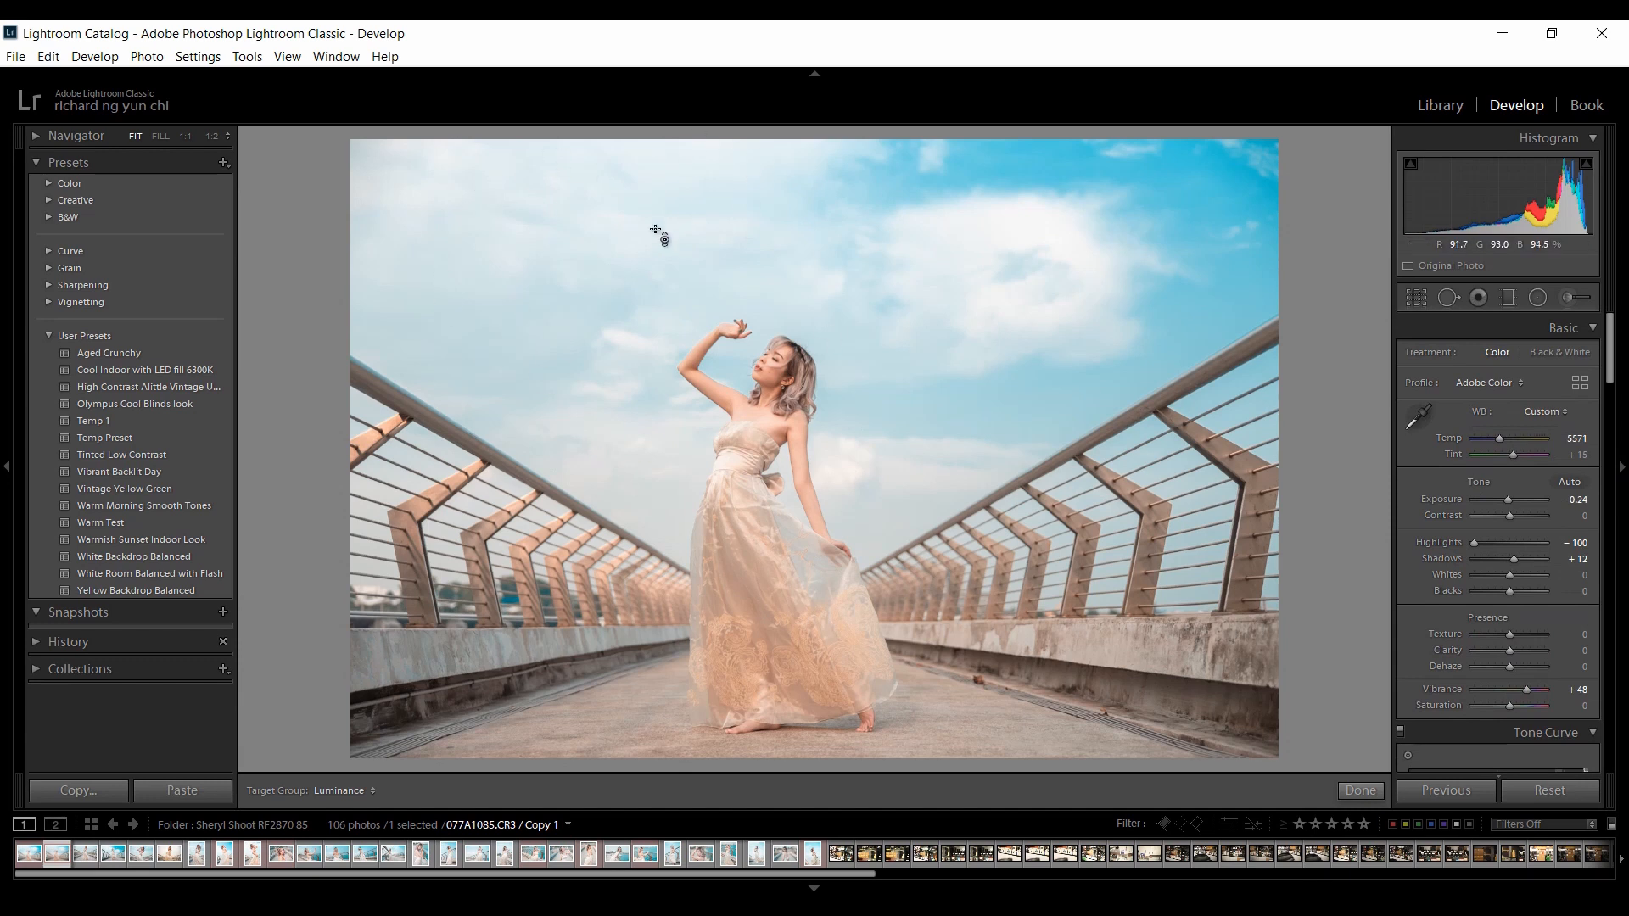
left_click(1537, 297)
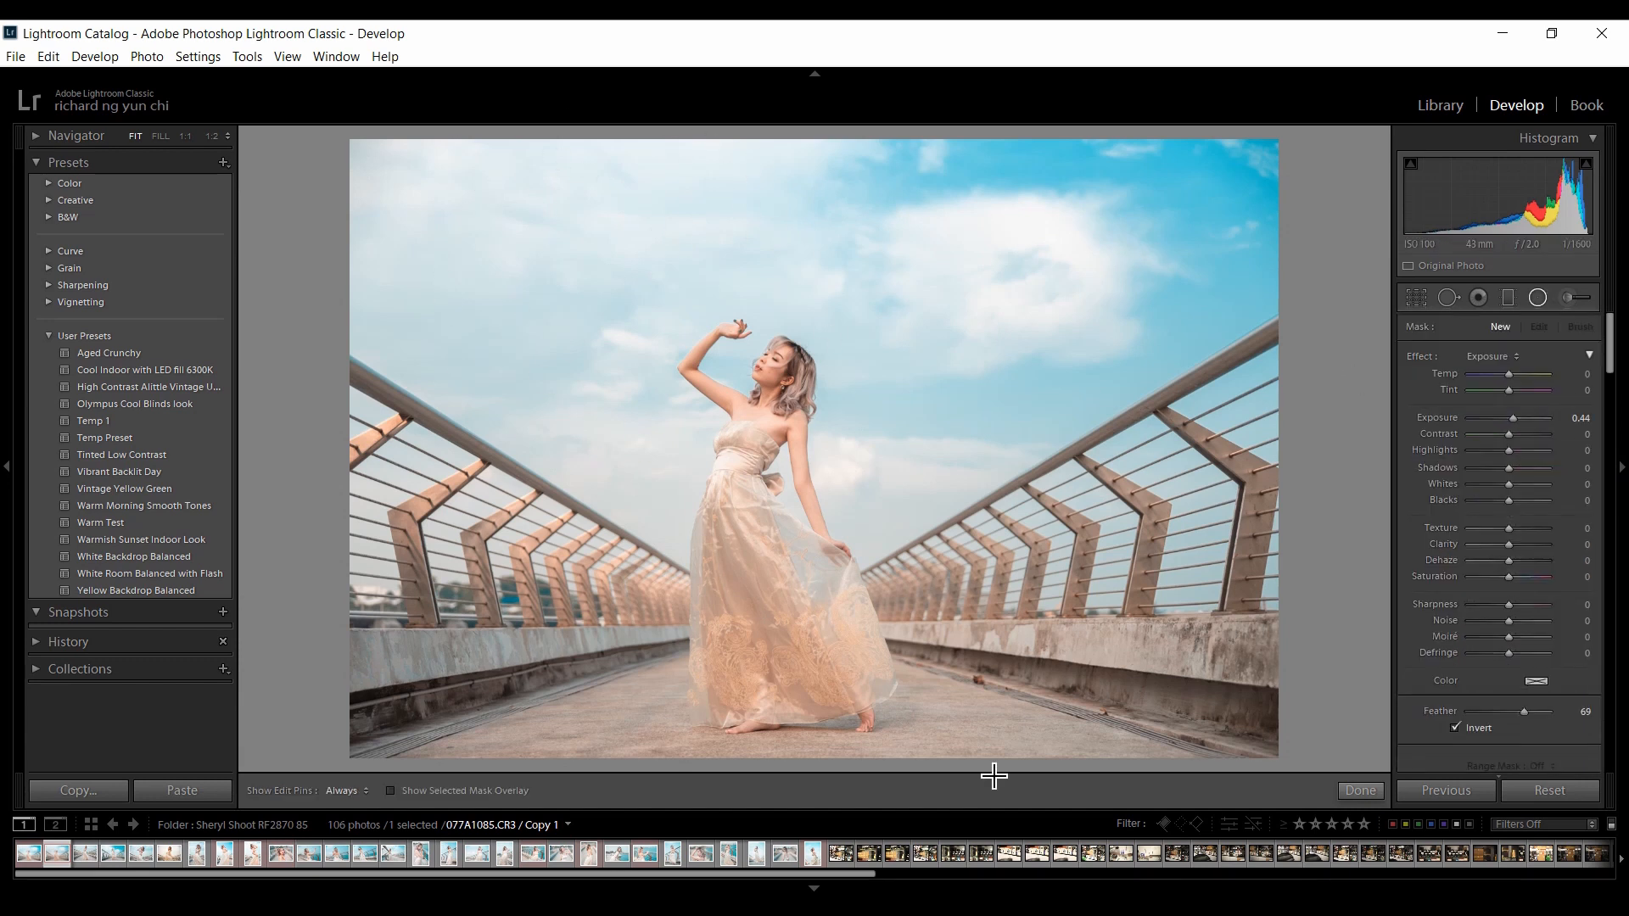
left_click_drag(360, 160, 1095, 731)
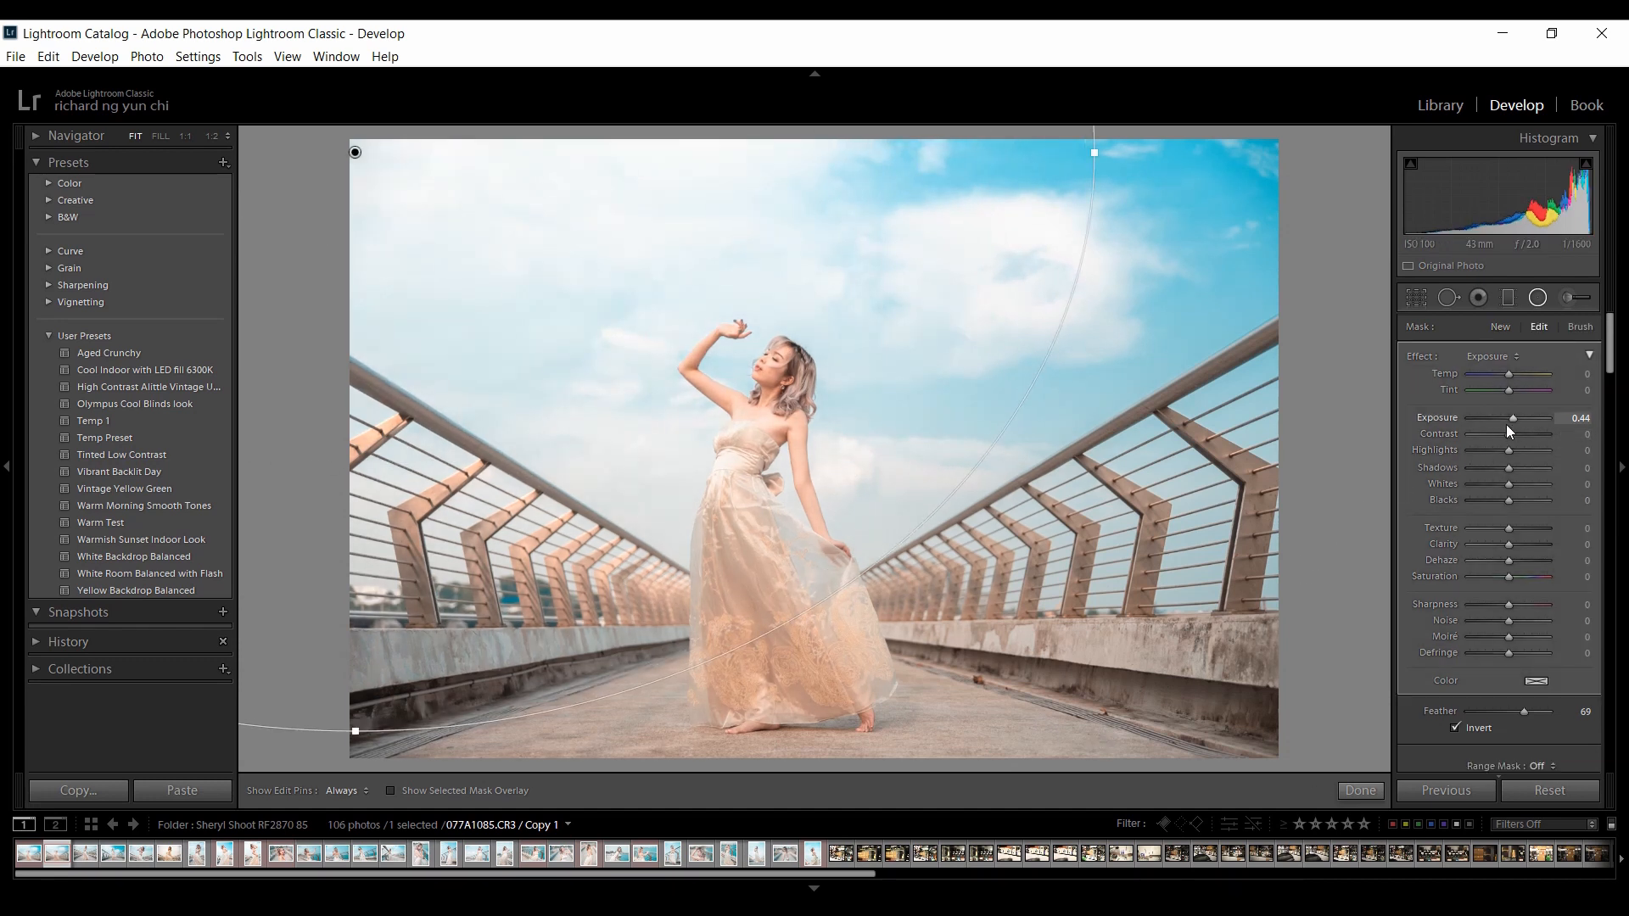
left_click_drag(1508, 427, 1501, 419)
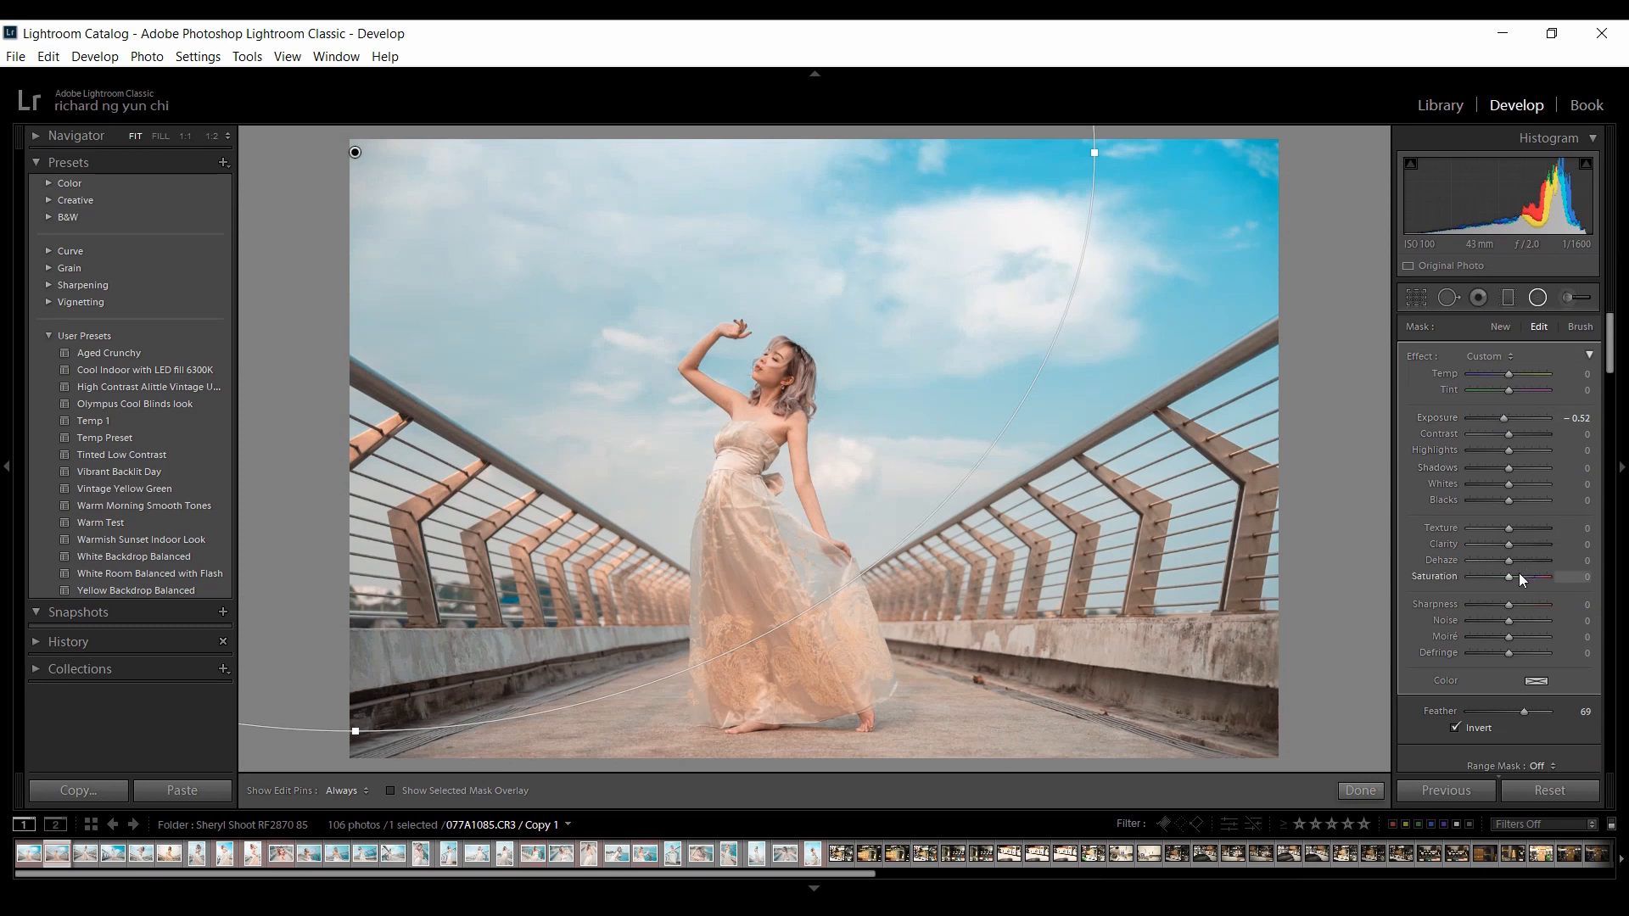
left_click_drag(1516, 574, 1517, 573)
- Limit the radial filter with a Color range mask sampled from the sky beside the woman
scroll(1614, 367, "down", 1)
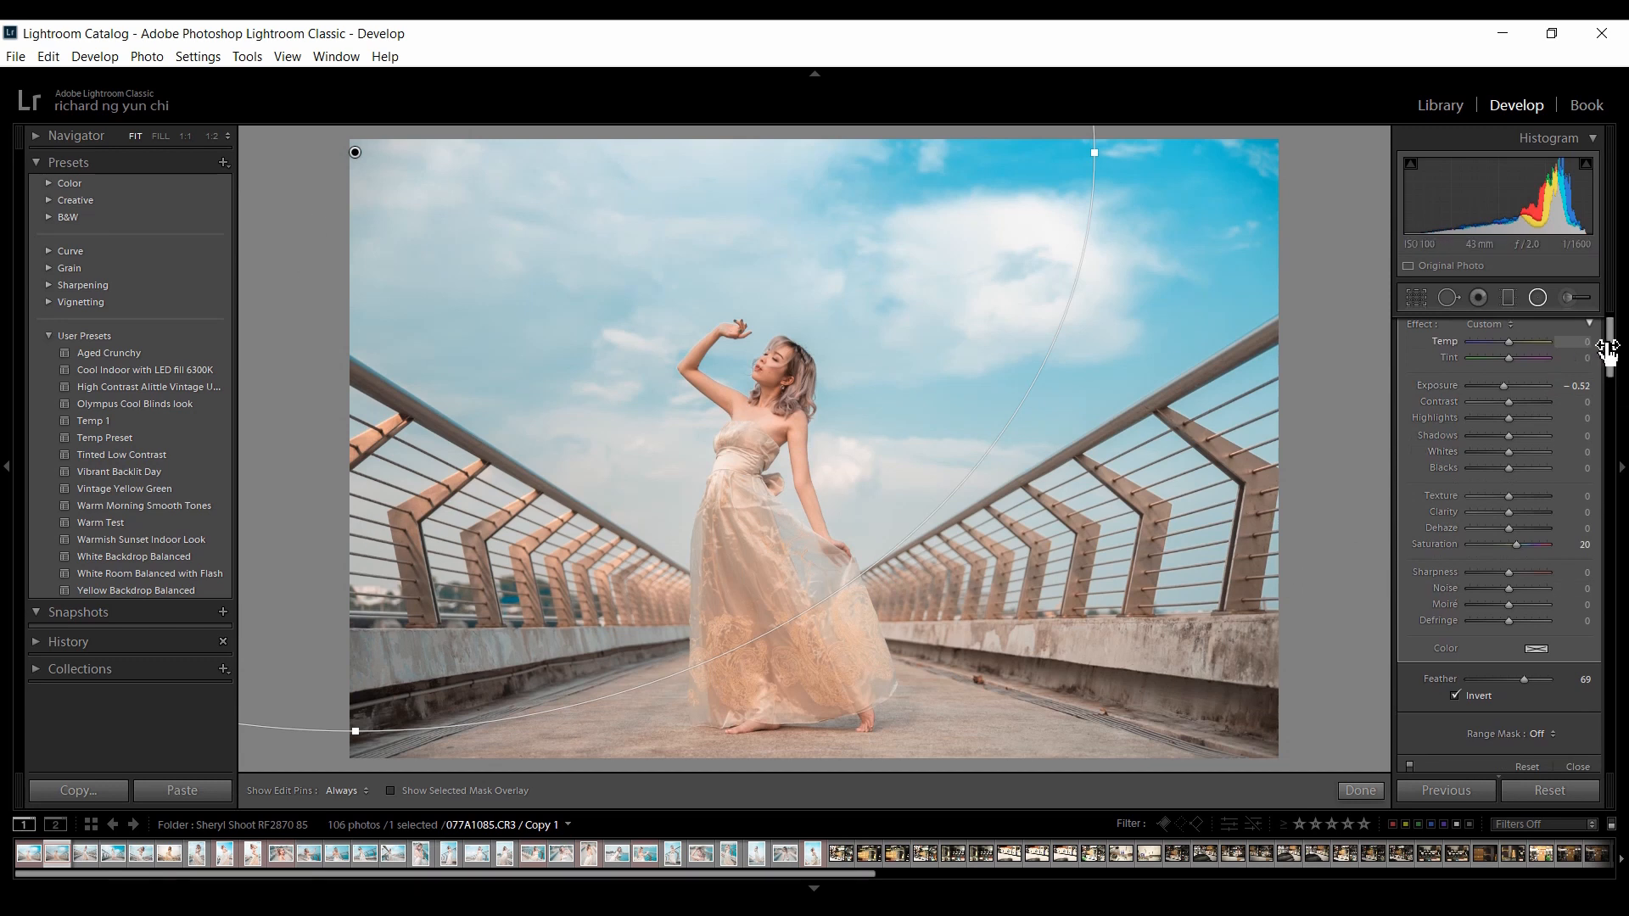
scroll(1608, 352, "down", 3)
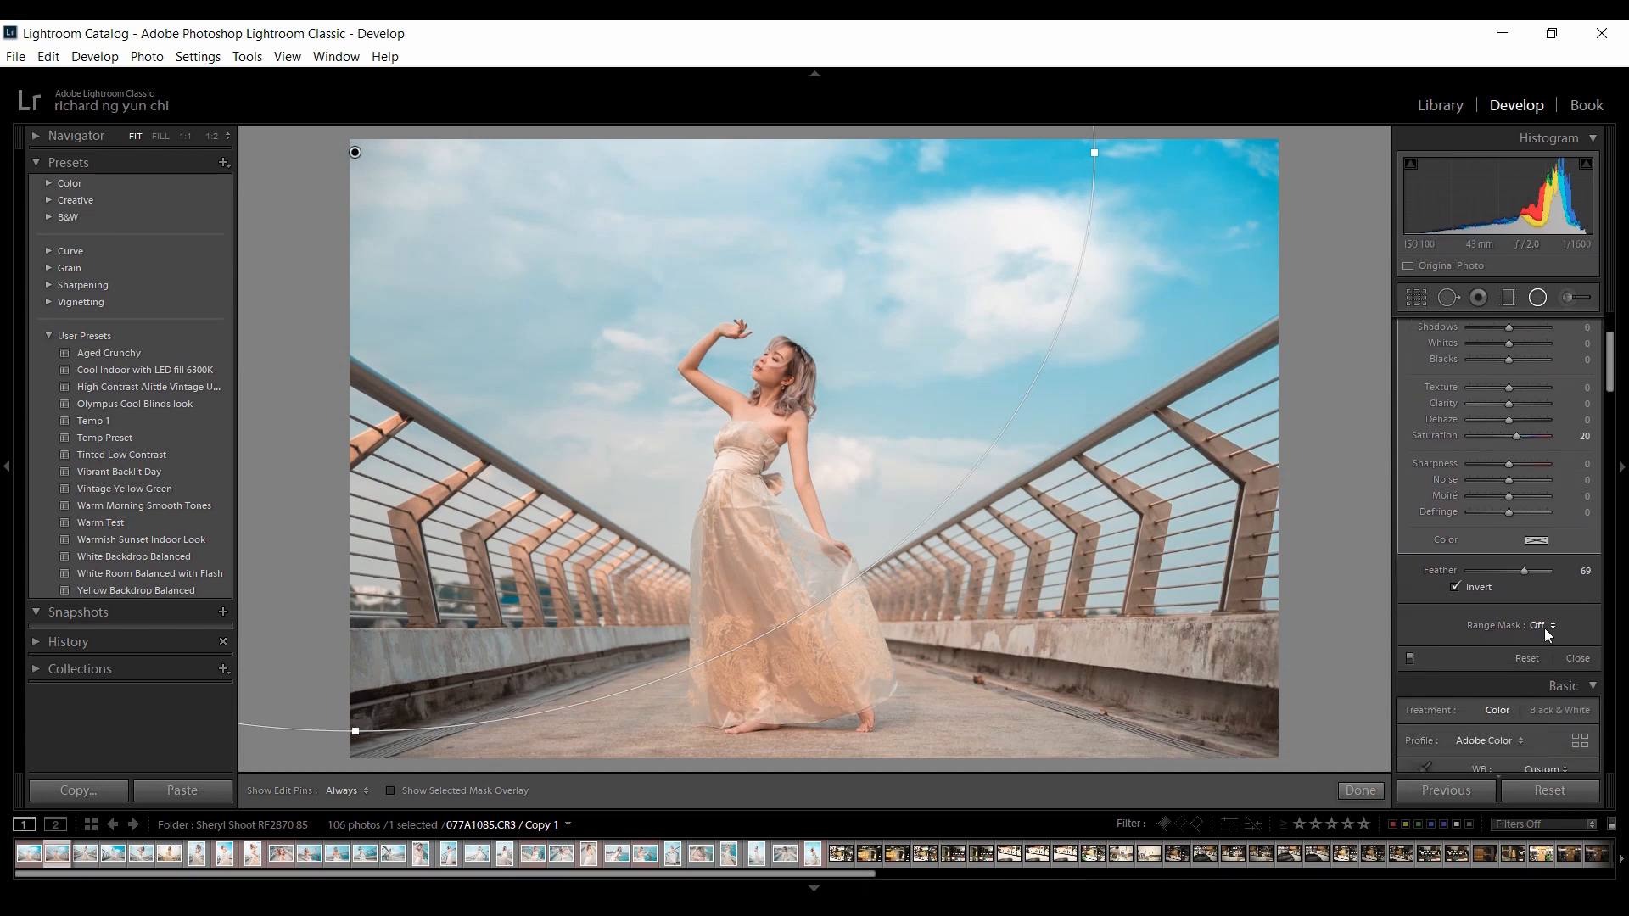
left_click(1545, 632)
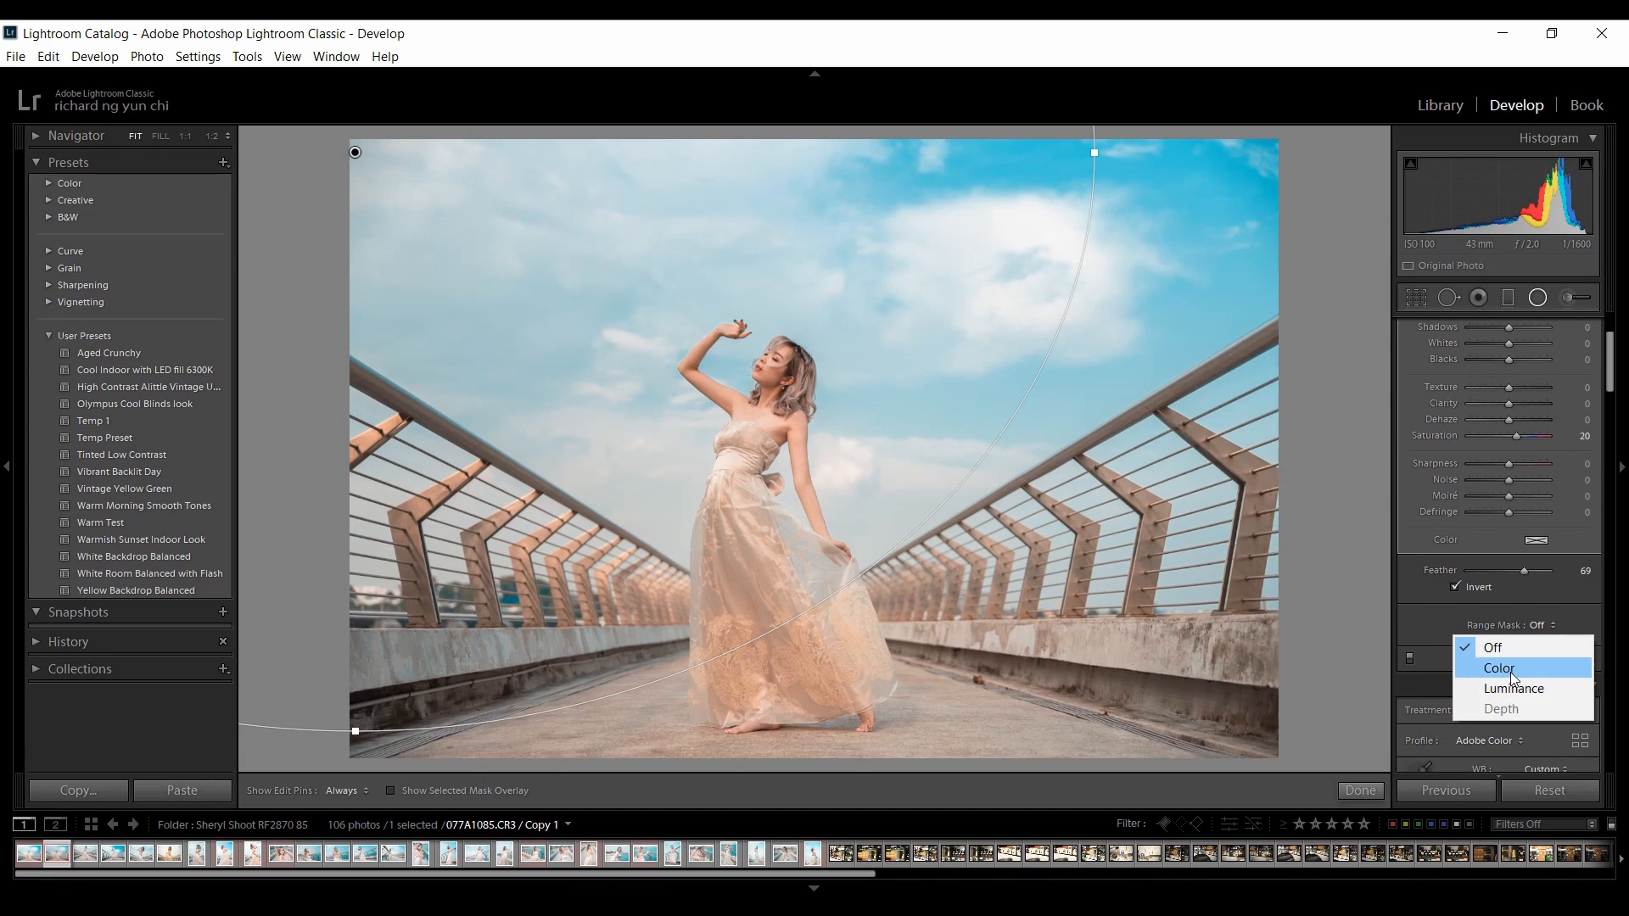
left_click(1513, 677)
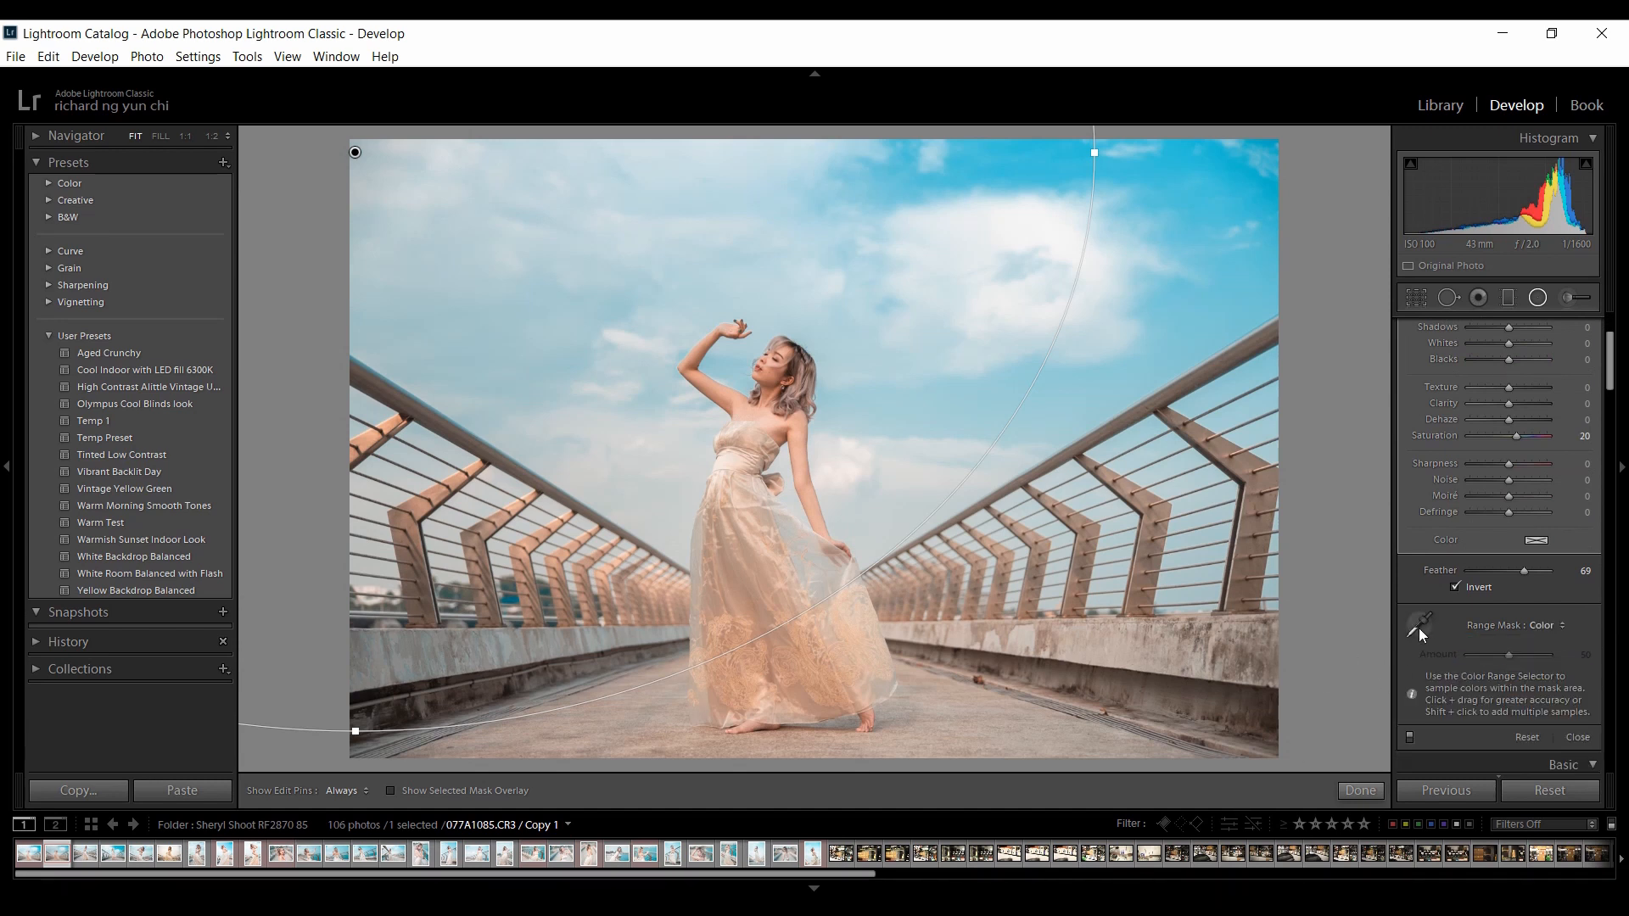
left_click(1421, 631)
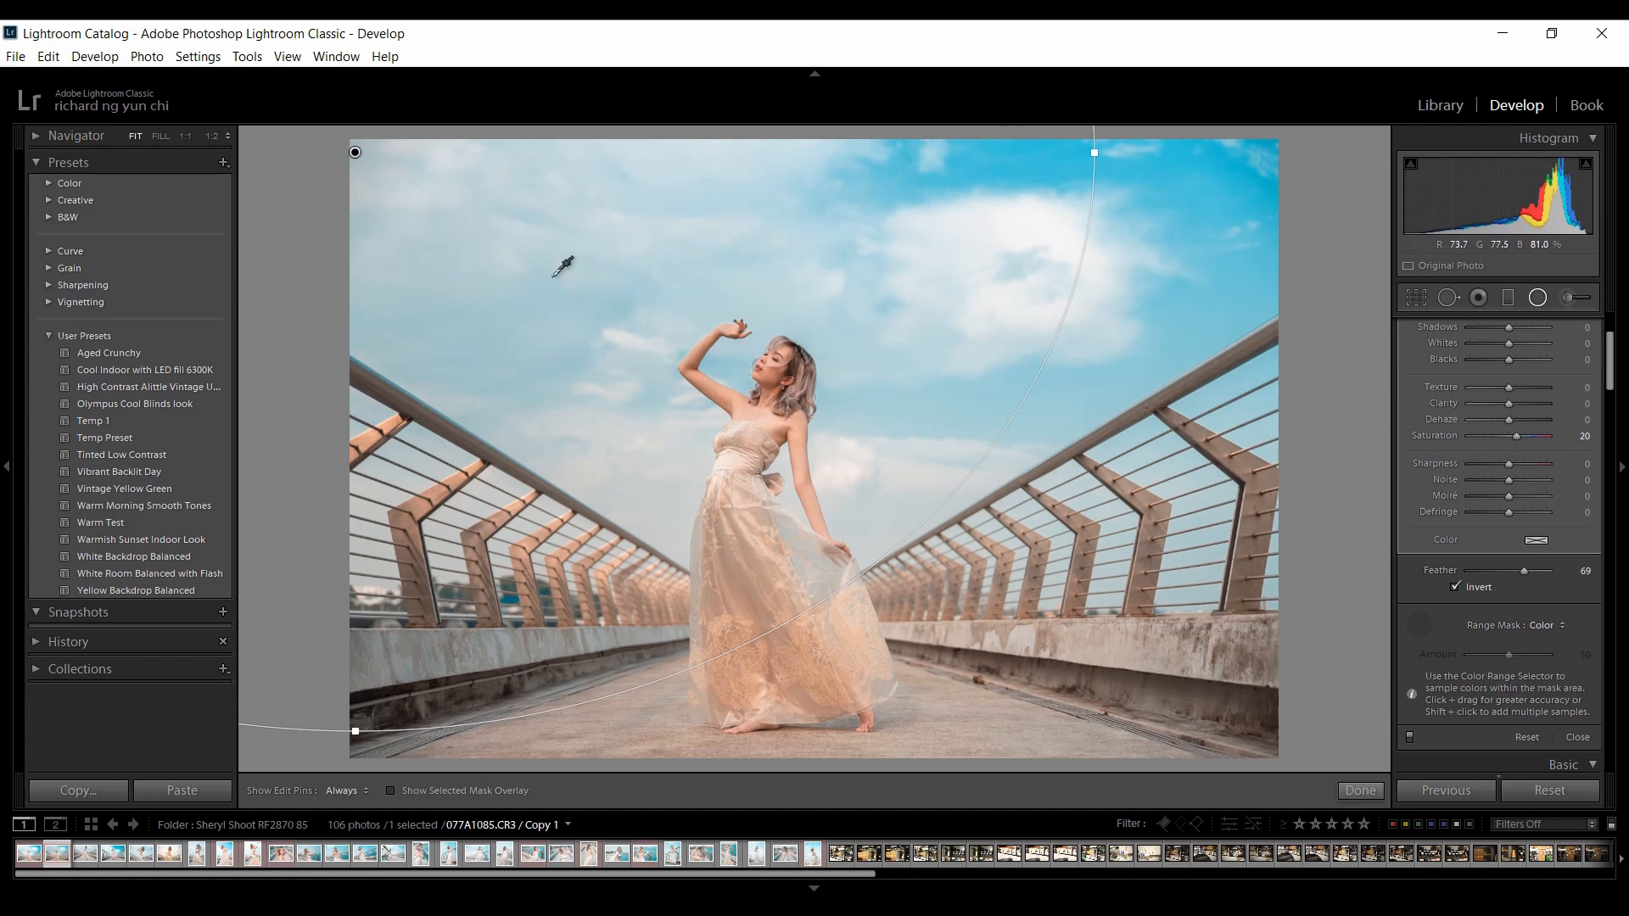
left_click(560, 361)
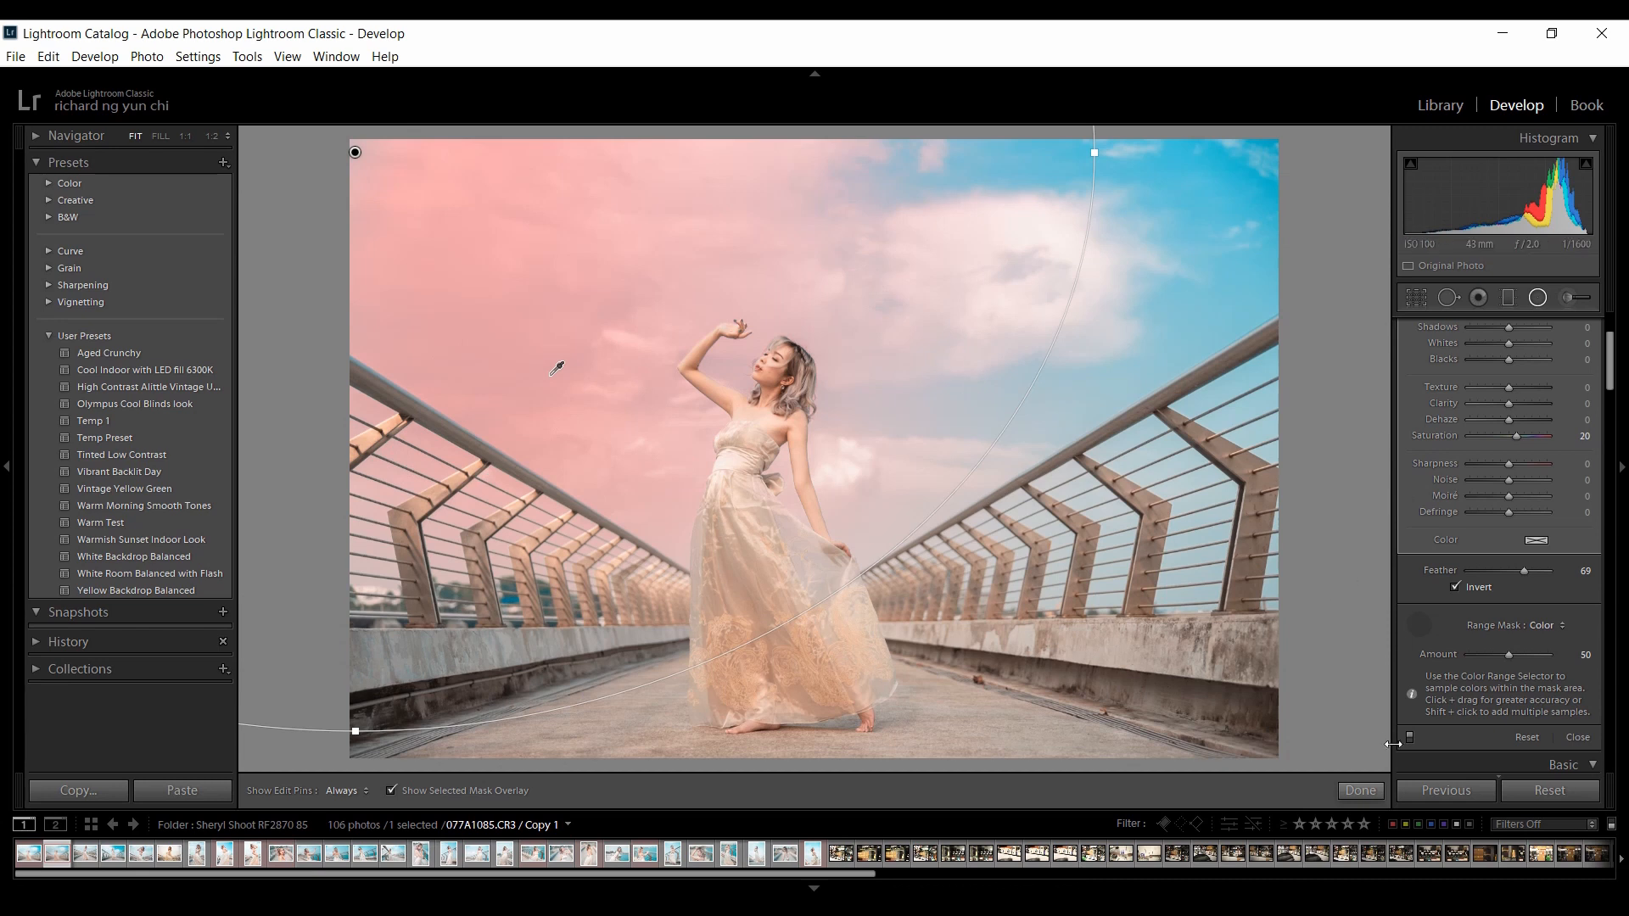
- Finish the radial filter and set the photo's overall Exposure to -0.12
left_click(1426, 620)
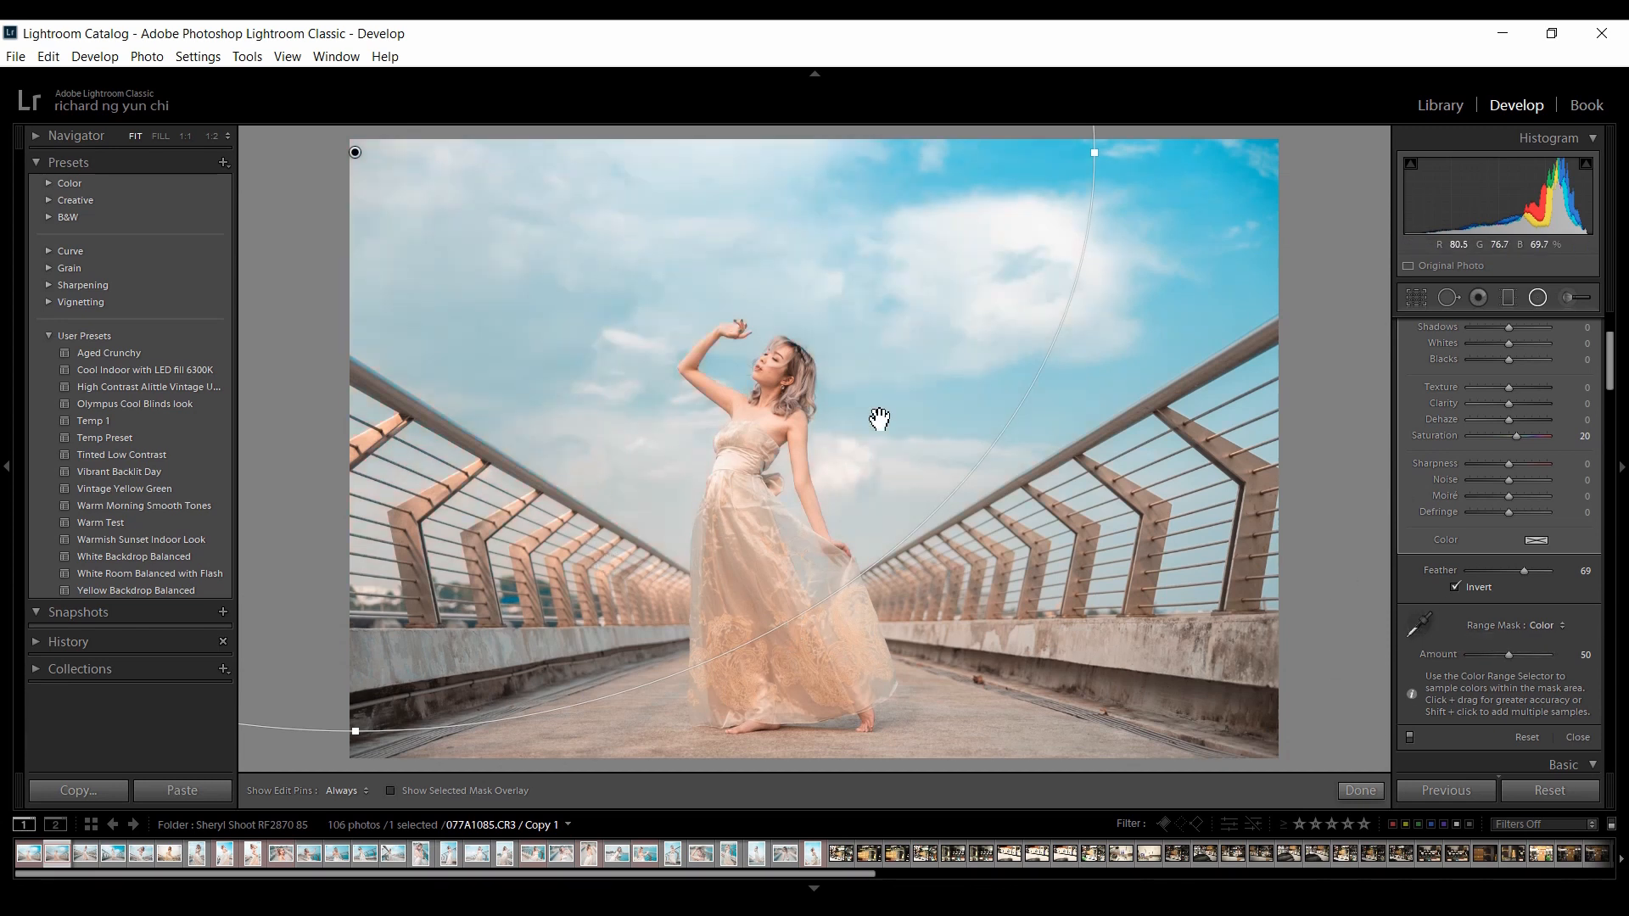
left_click(1536, 298)
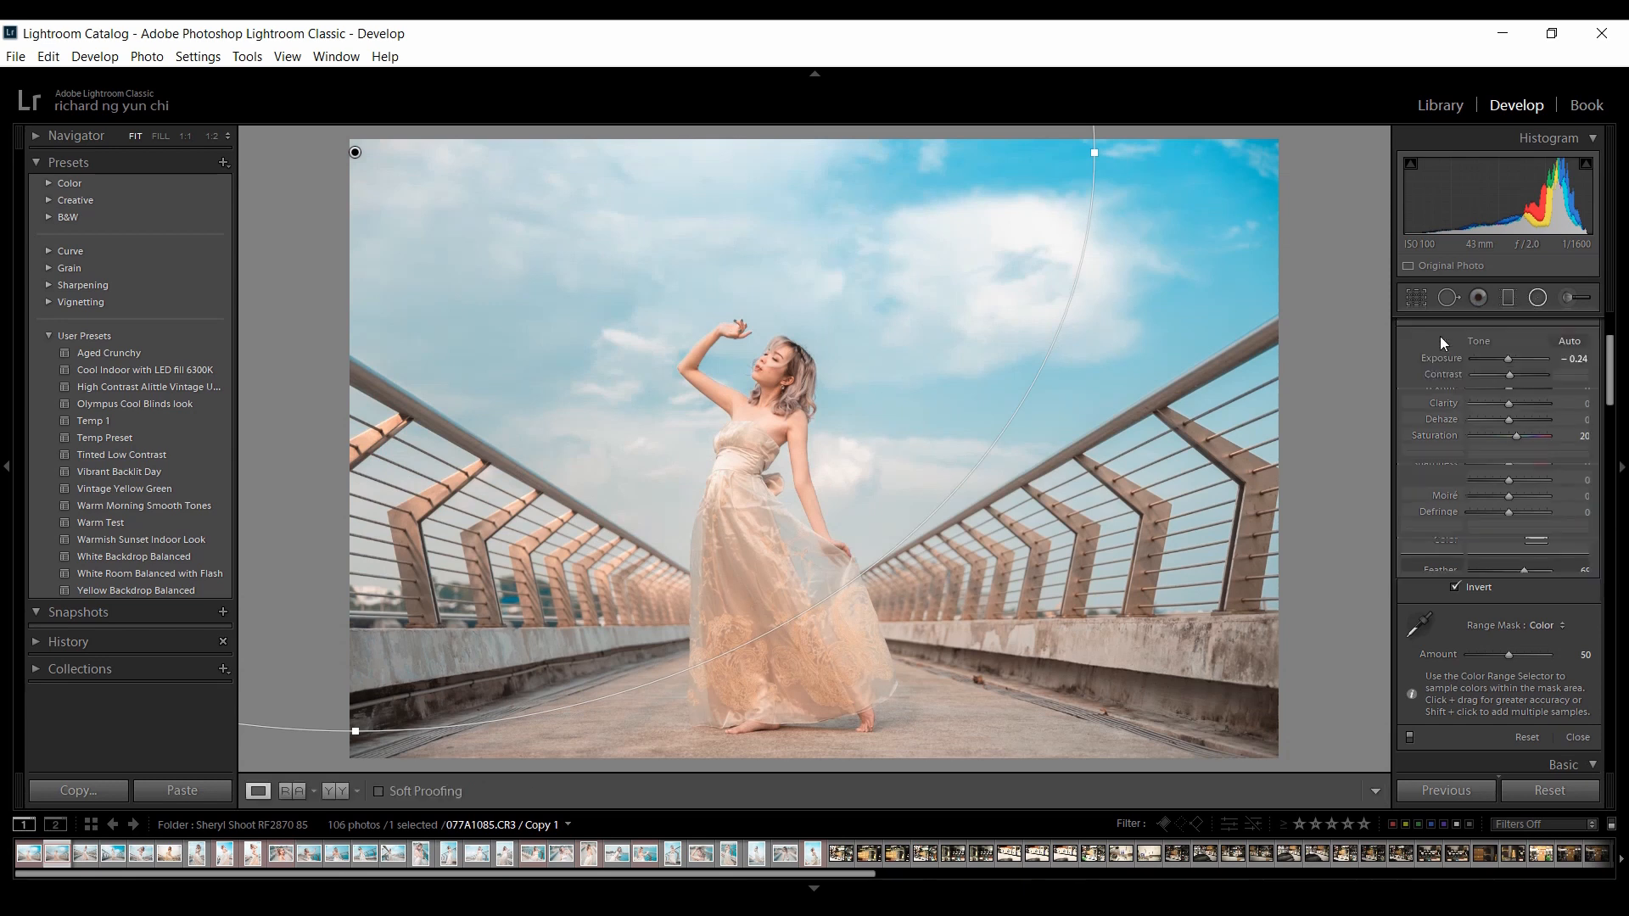
scroll(1546, 423, "up", 3)
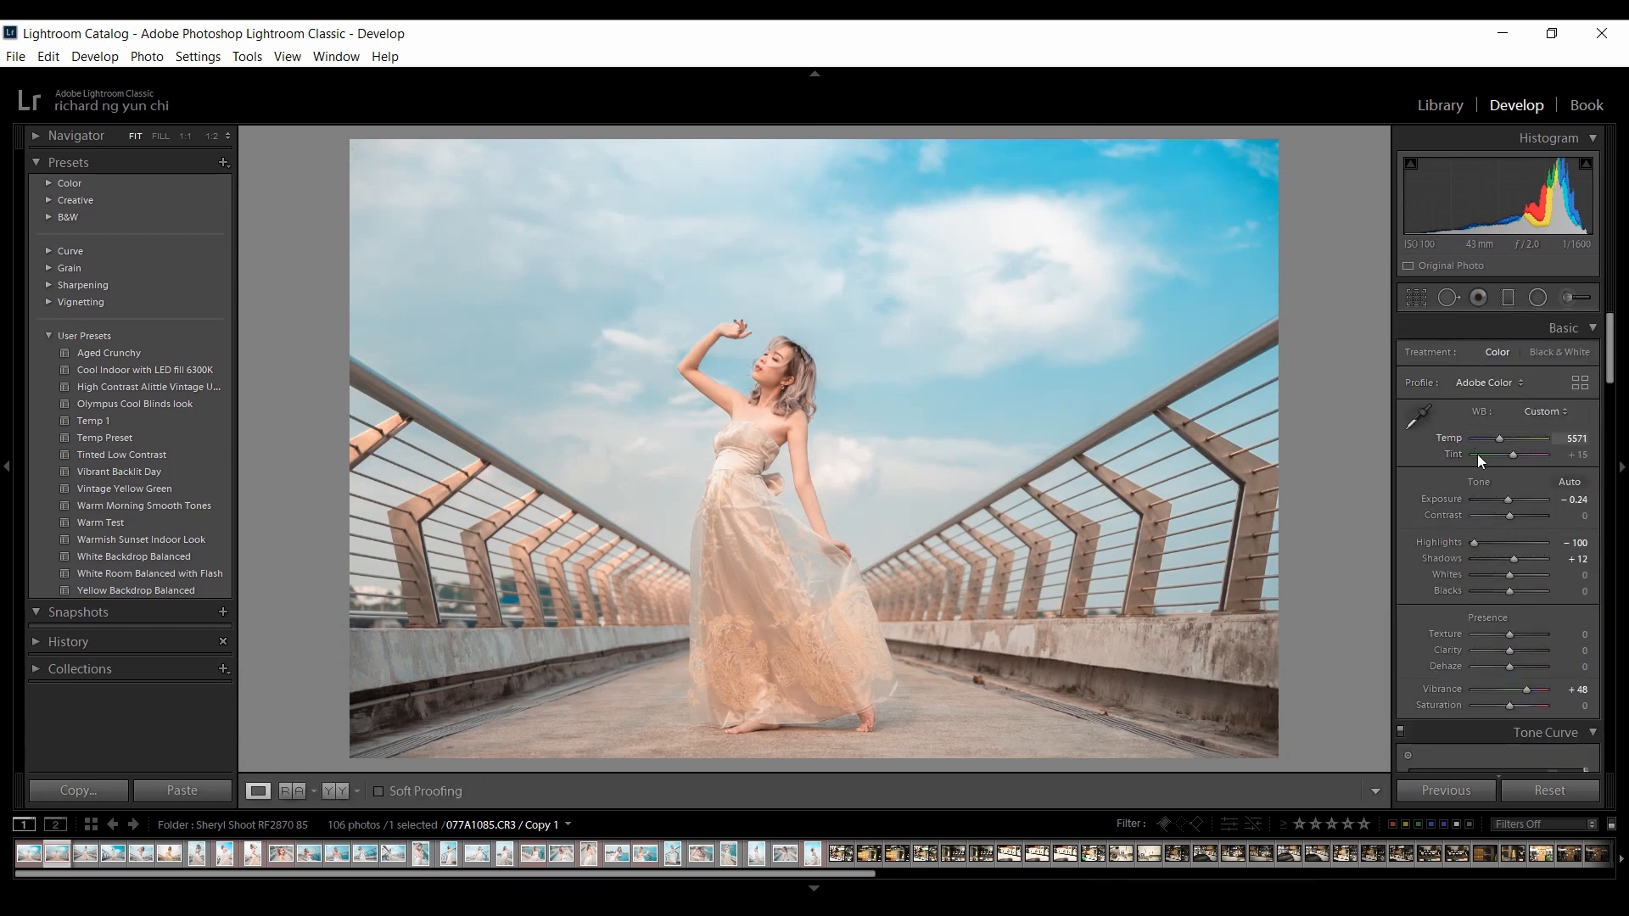
left_click_drag(1509, 499, 1511, 499)
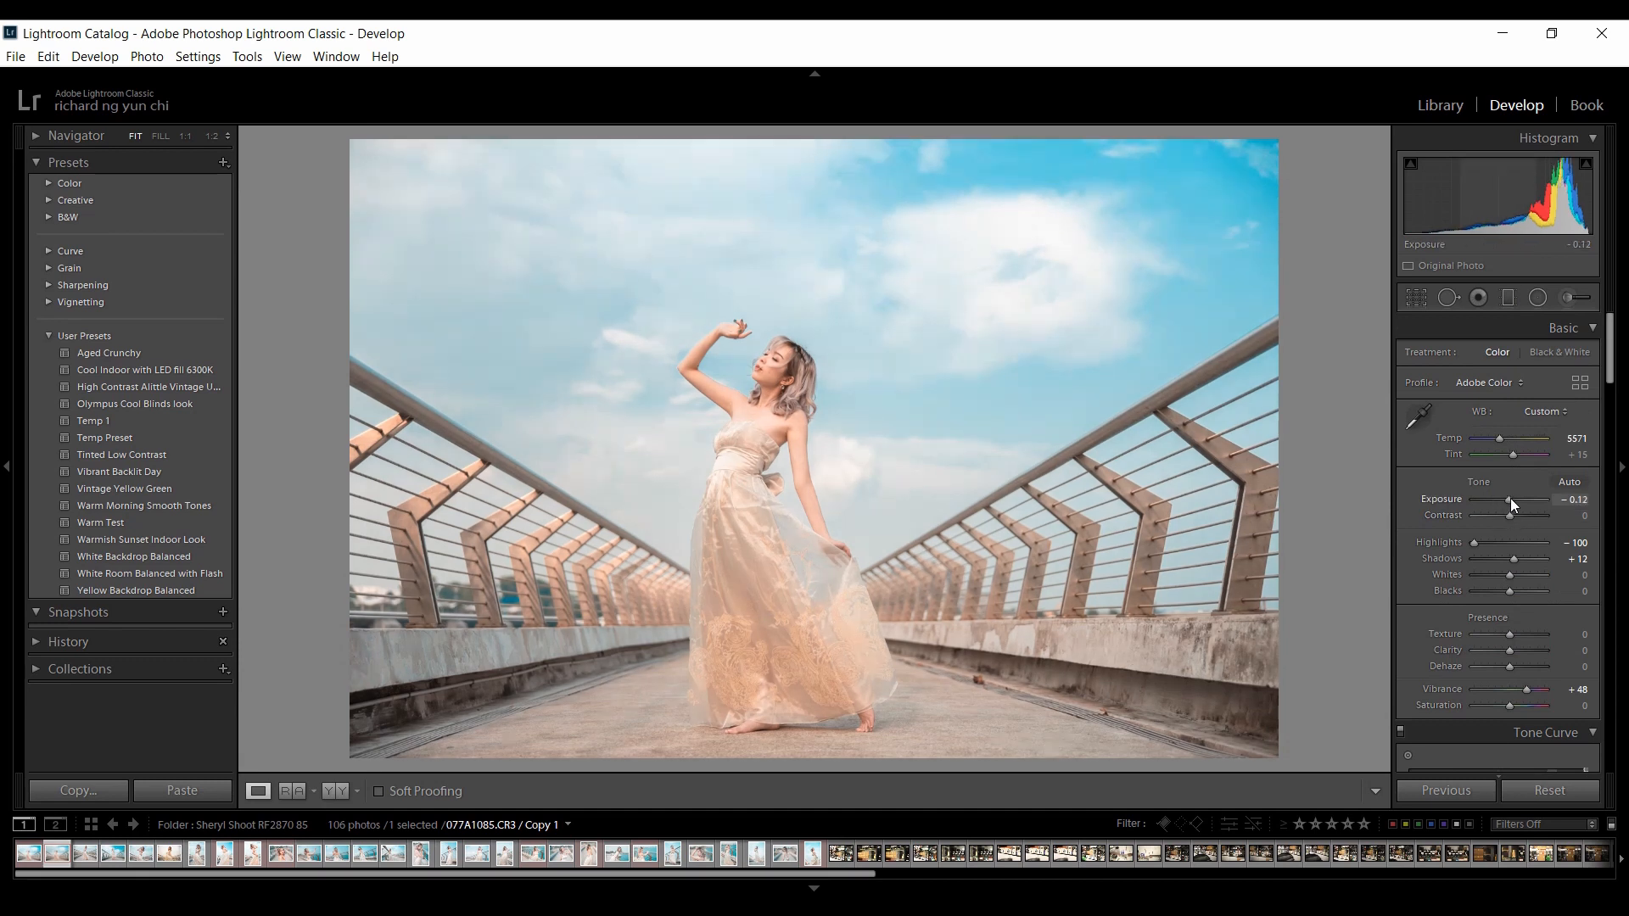
- Add a second, large radial filter centred on the woman, with Exposure 0.17 and the mask inverted
left_click(1540, 297)
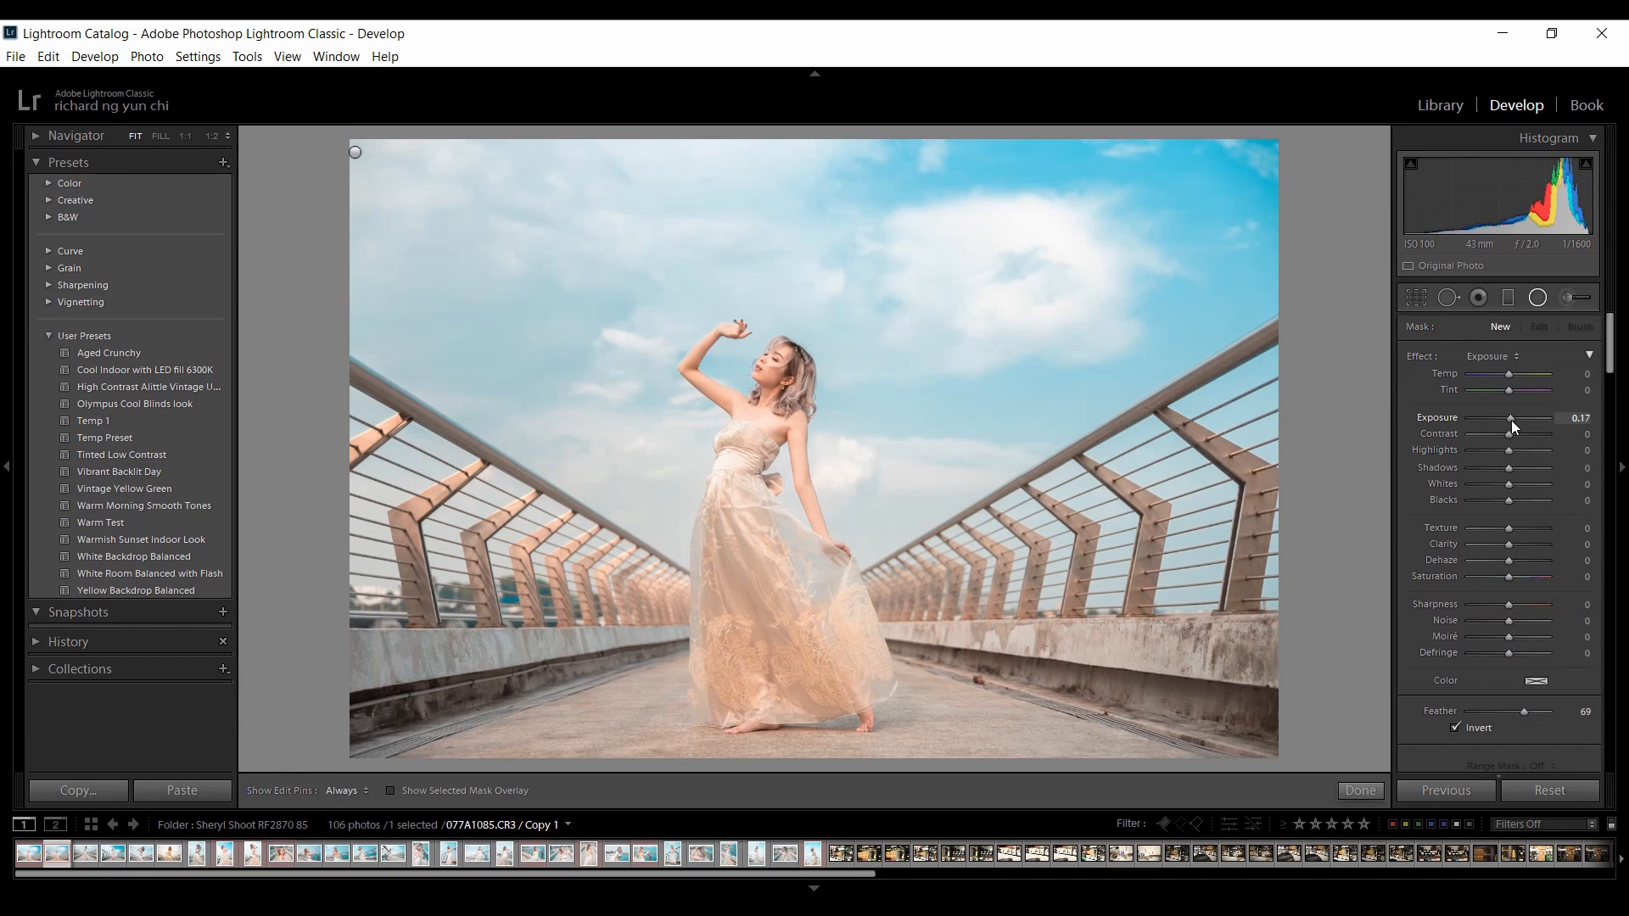
left_click_drag(815, 462, 1510, 798)
left_click(1539, 297)
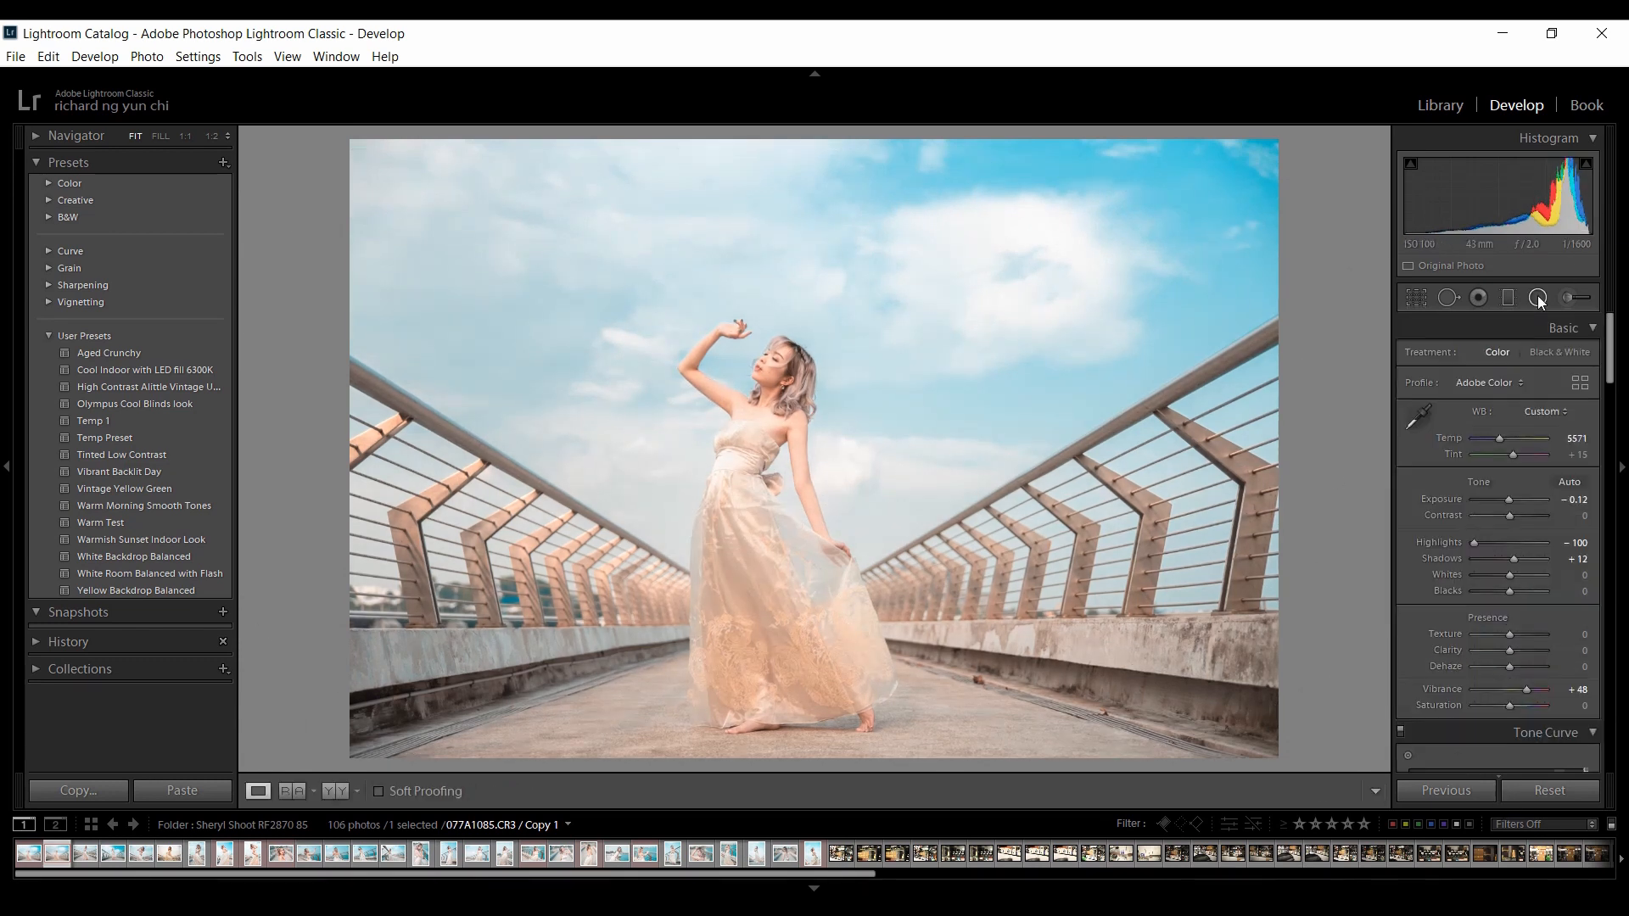
- Open the photo's overall Exposure value for editing
left_click(1577, 500)
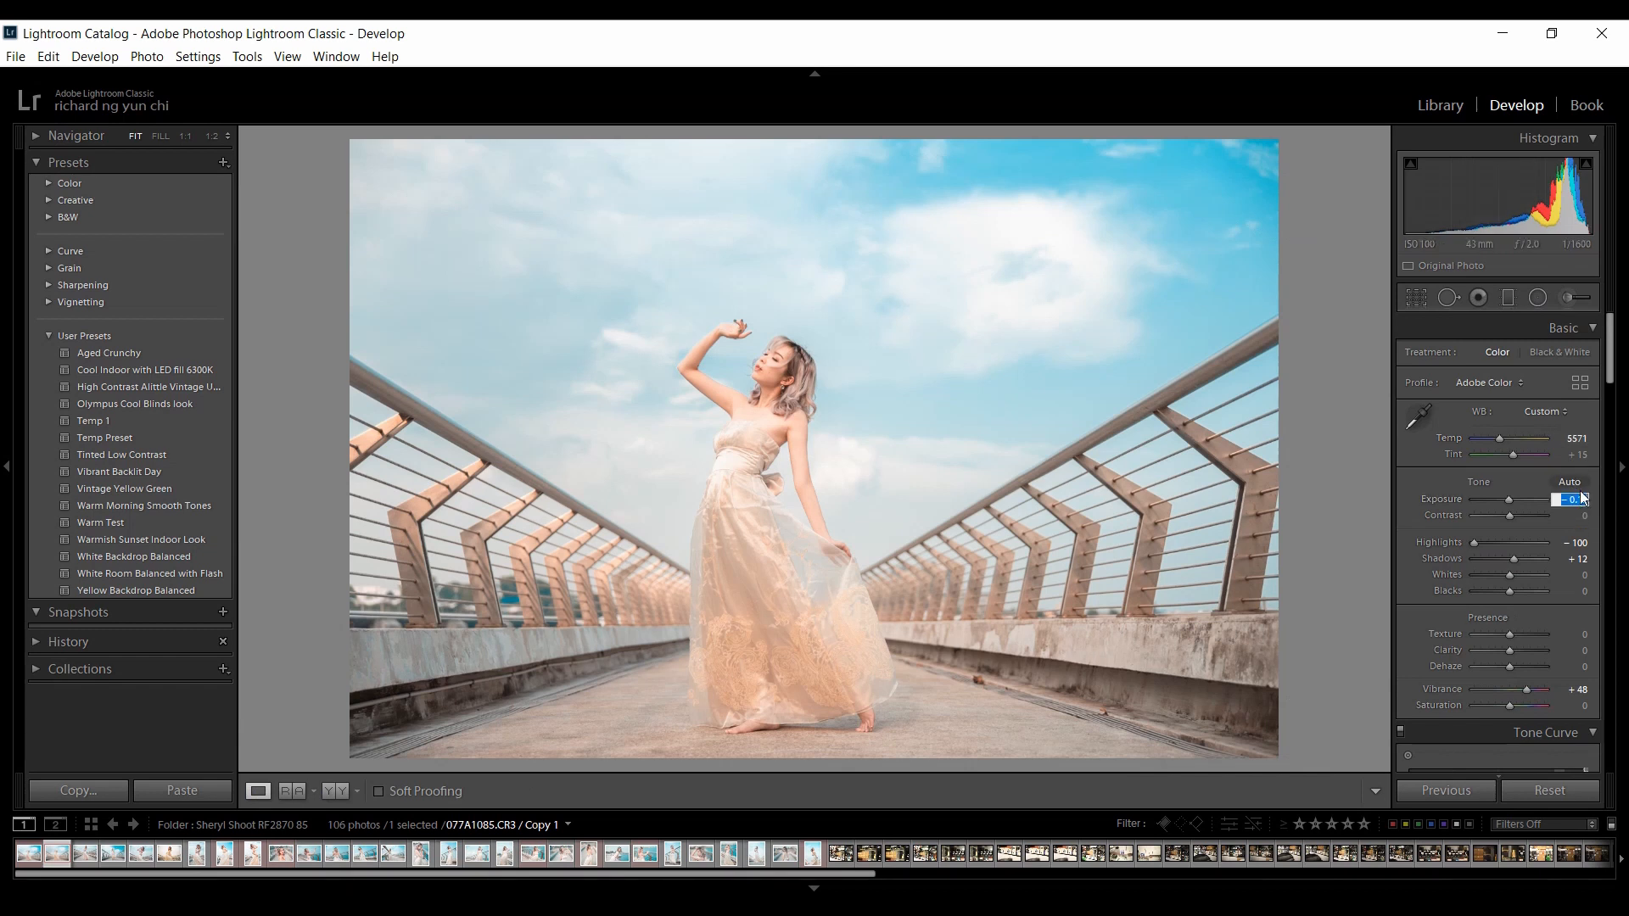